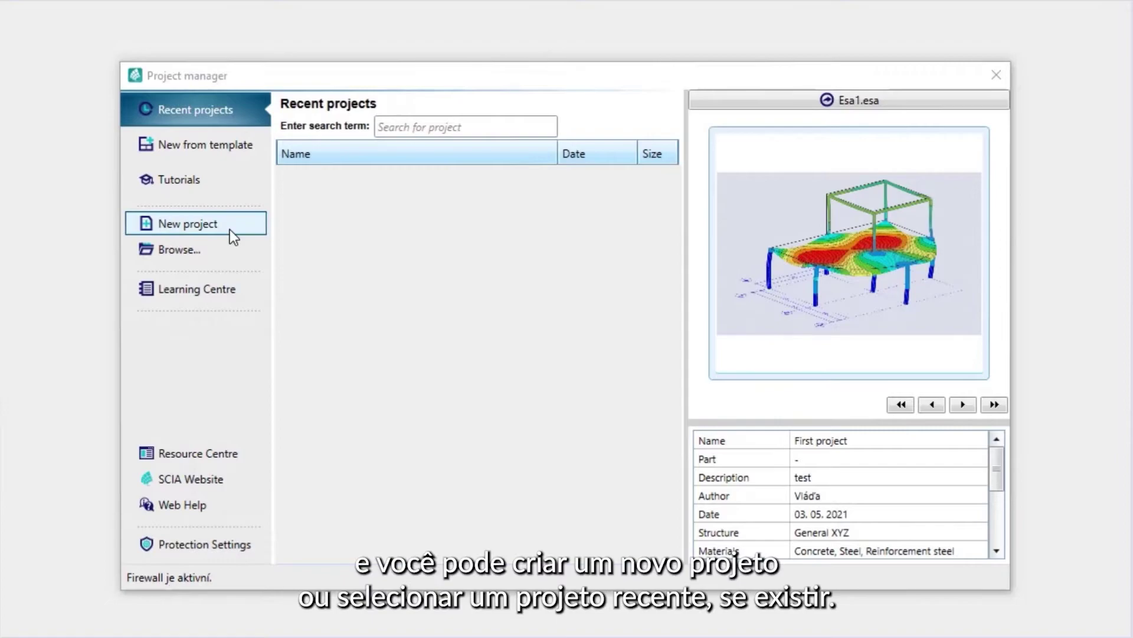
List the recently opened .esa projects, such as Esa1.esa, in the Project manager.
left_click(201, 121)
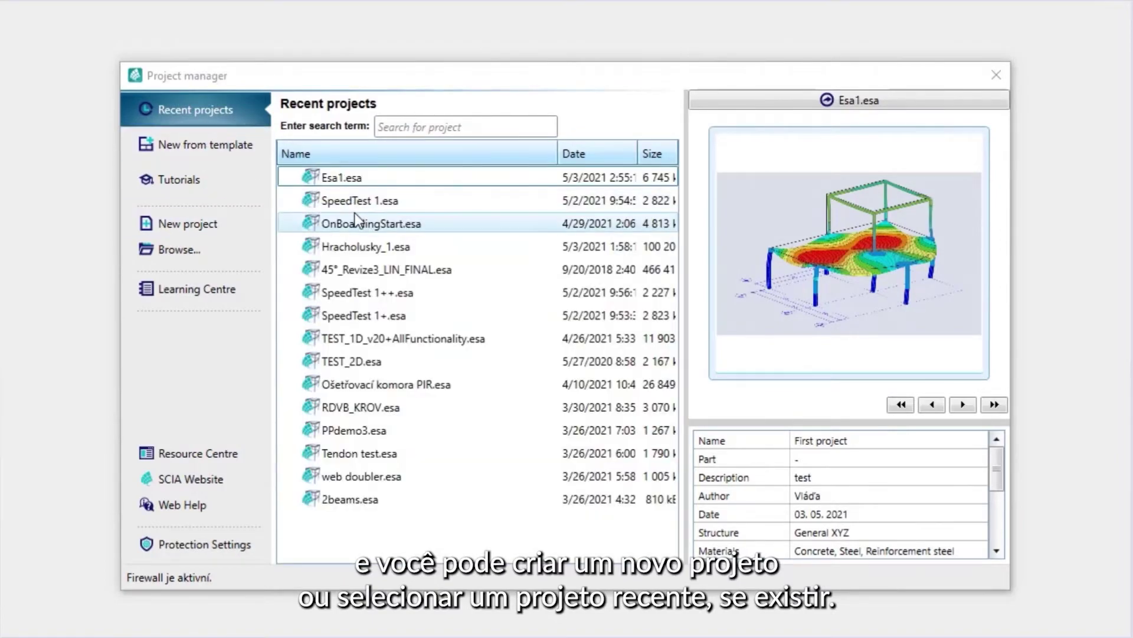
left_click(366, 246)
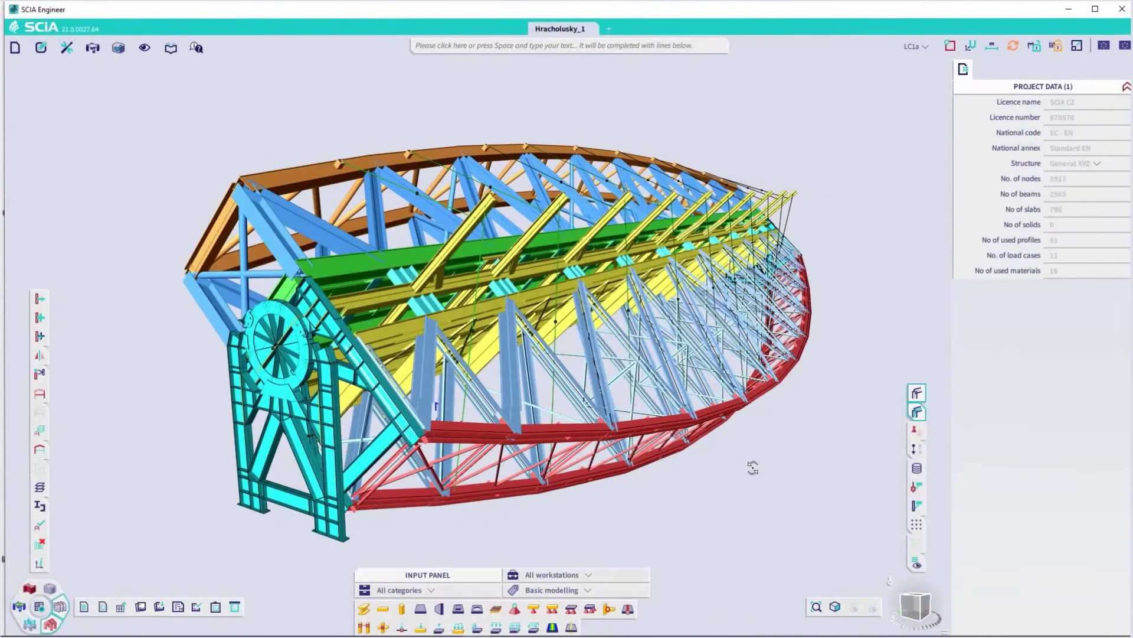
right_click_drag(751, 463, 723, 466, "ctrl")
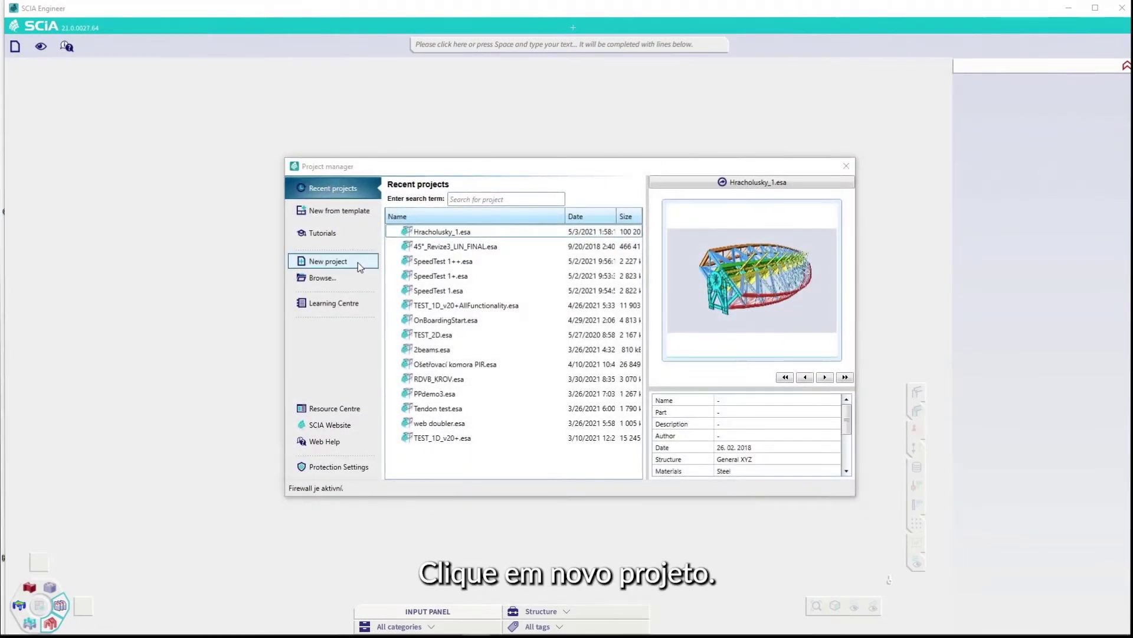
Start a new project named 'First project', described 'test', with BS added as a national code.
left_click(357, 264)
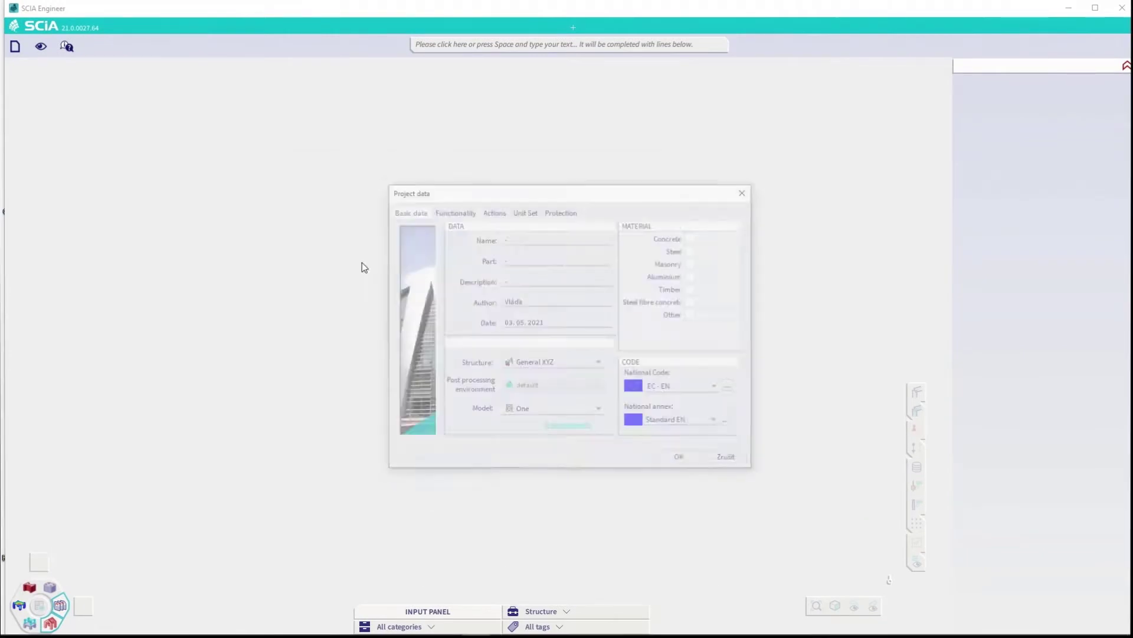
double_click(530, 238)
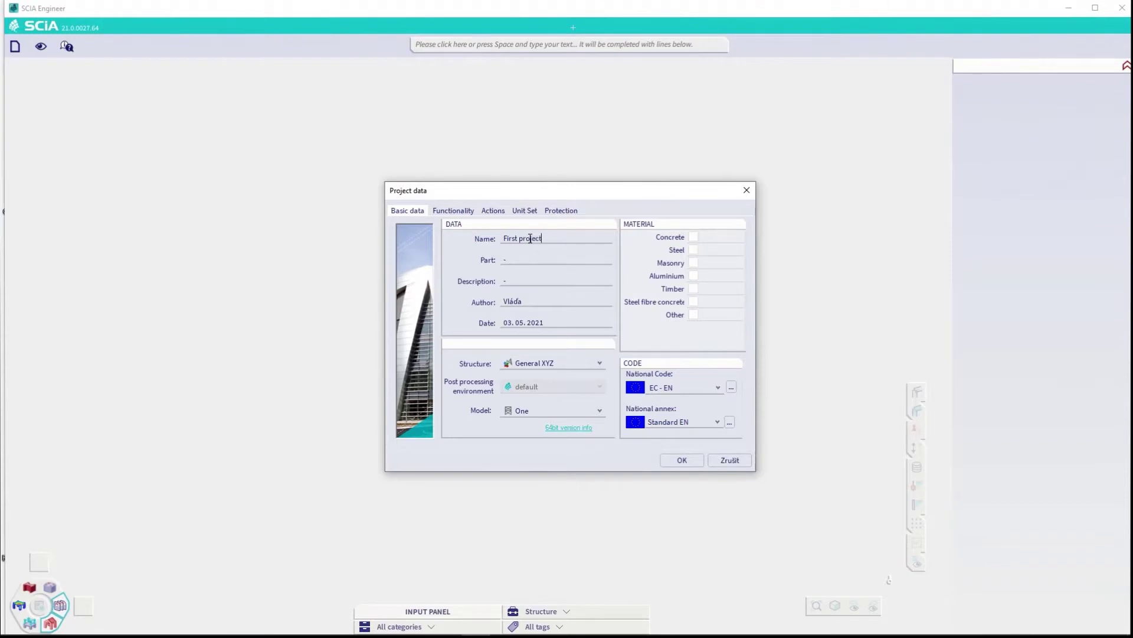
key("Tab")
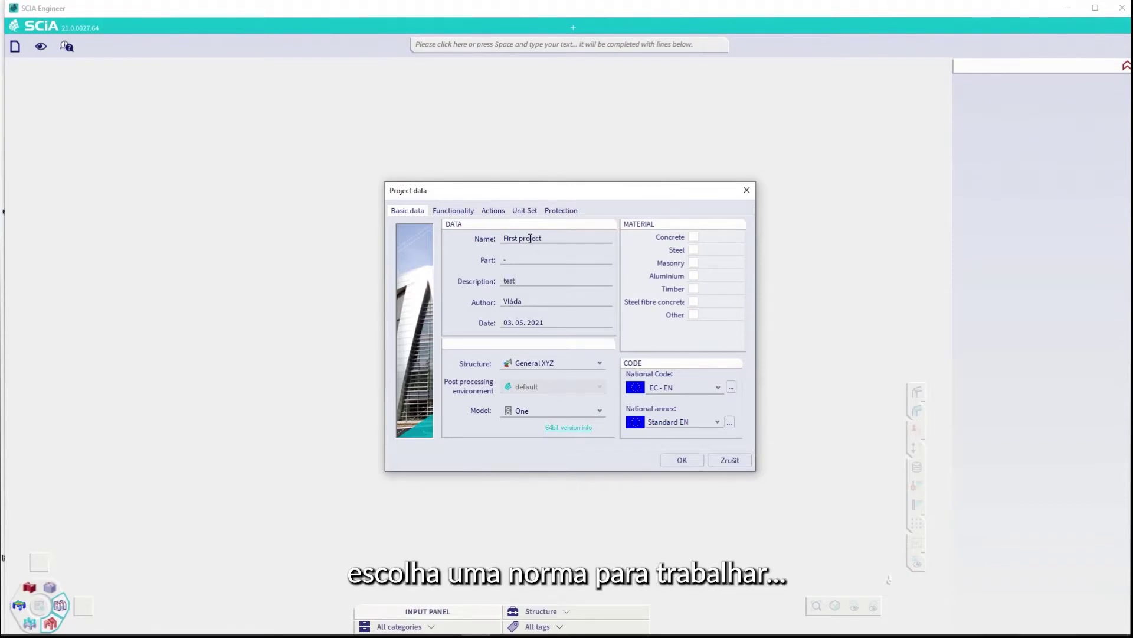
left_click(732, 387)
left_click(443, 370)
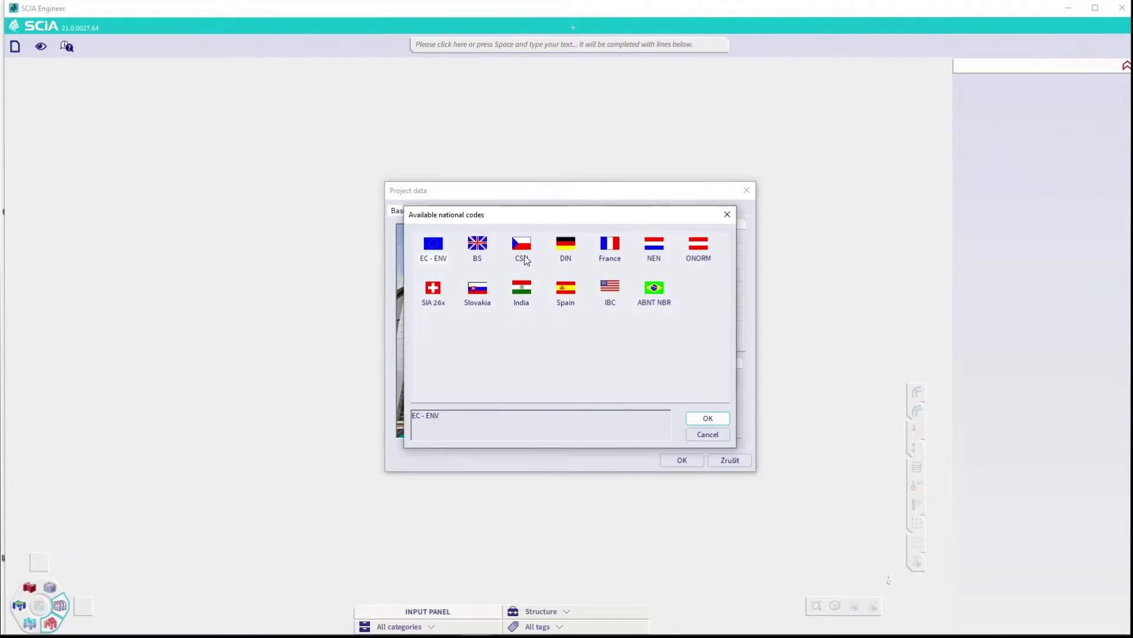
double_click(478, 246)
left_click(437, 315)
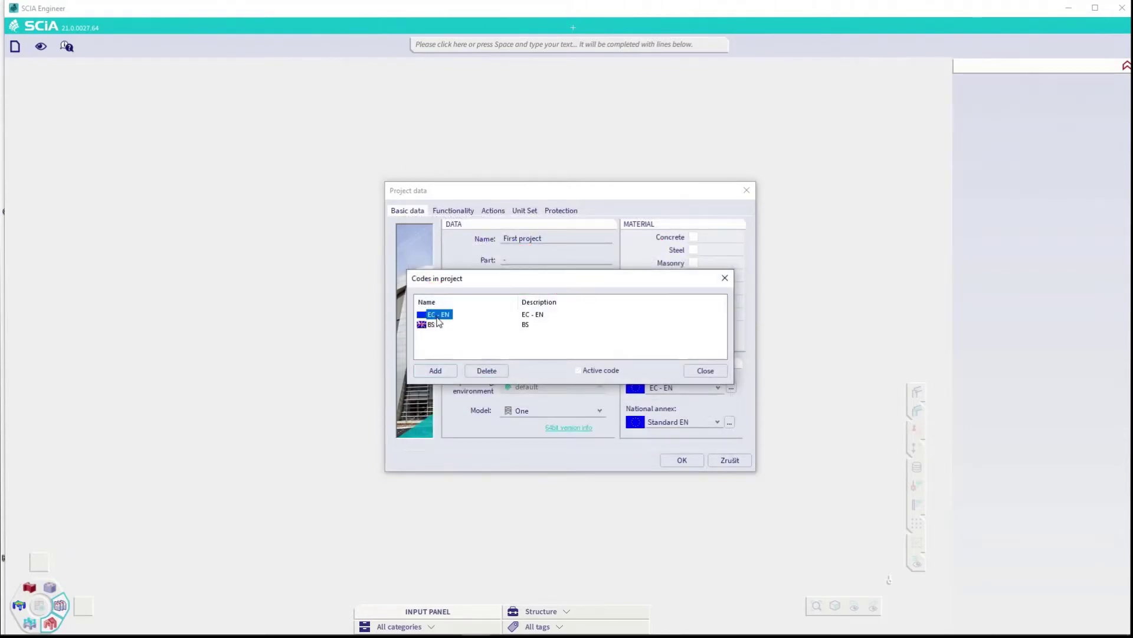
left_click(705, 370)
Set the national code to EC - EN with the Standard EN national annex.
left_click(689, 387)
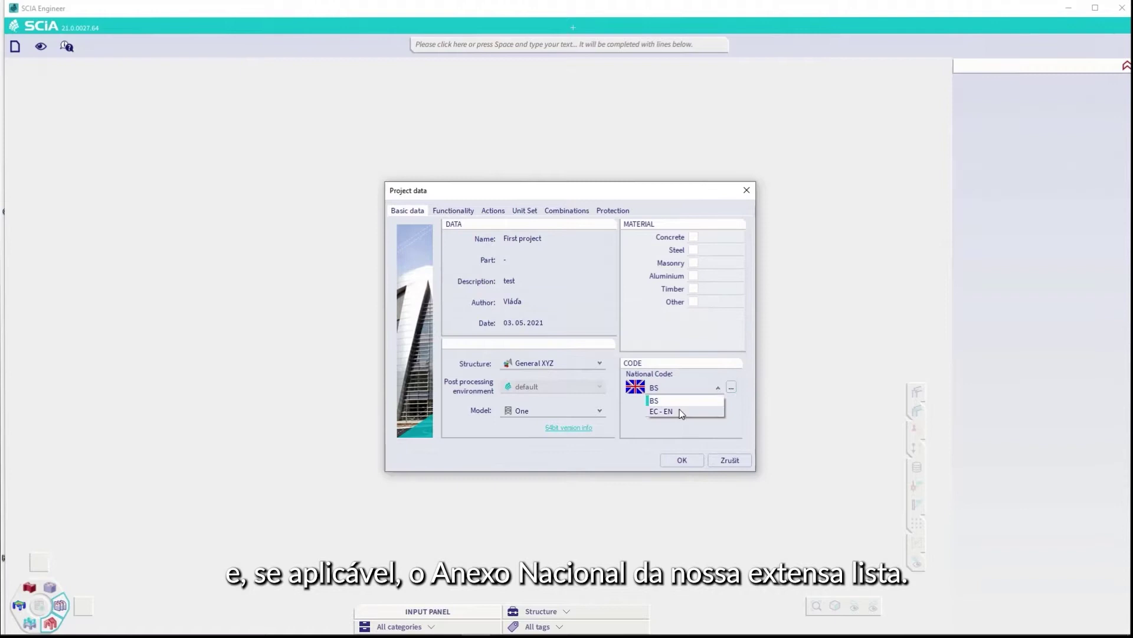
left_click(682, 412)
left_click(717, 421)
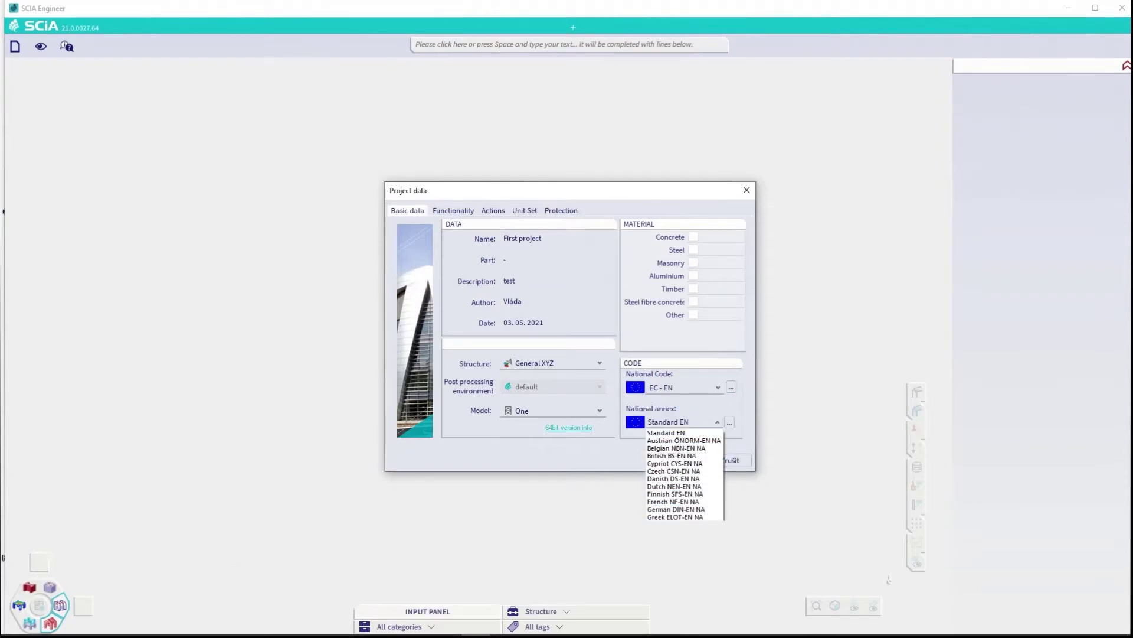
left_click(610, 444)
Include concrete C30/37 and steel S 355 as project materials.
left_click(694, 237)
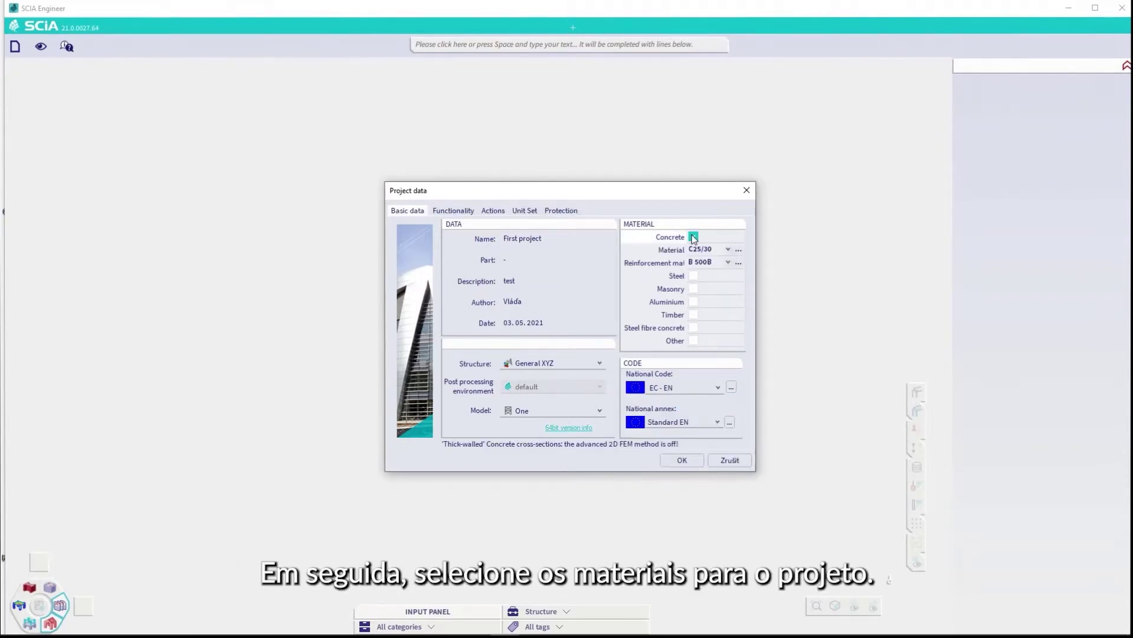
left_click(723, 250)
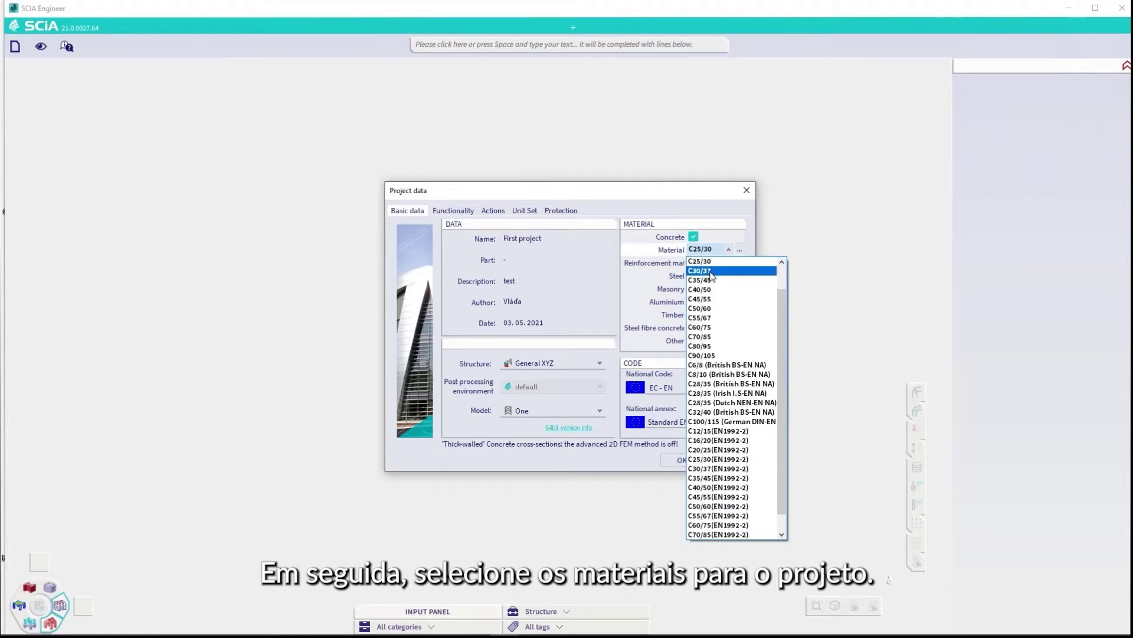
left_click(720, 269)
left_click(699, 276)
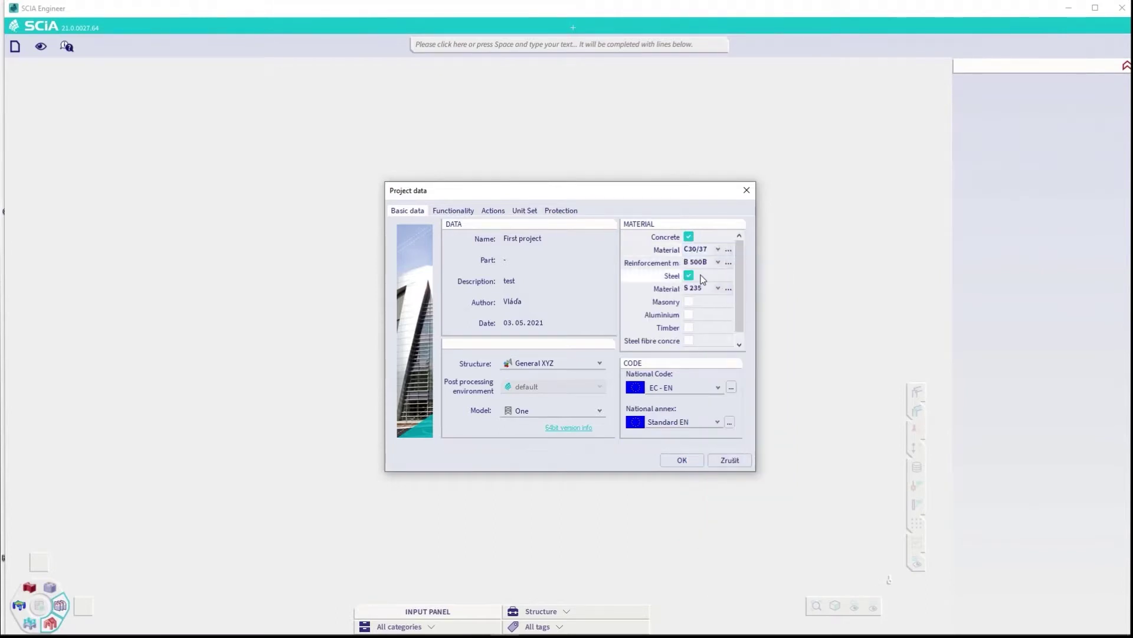
left_click(716, 289)
left_click(705, 327)
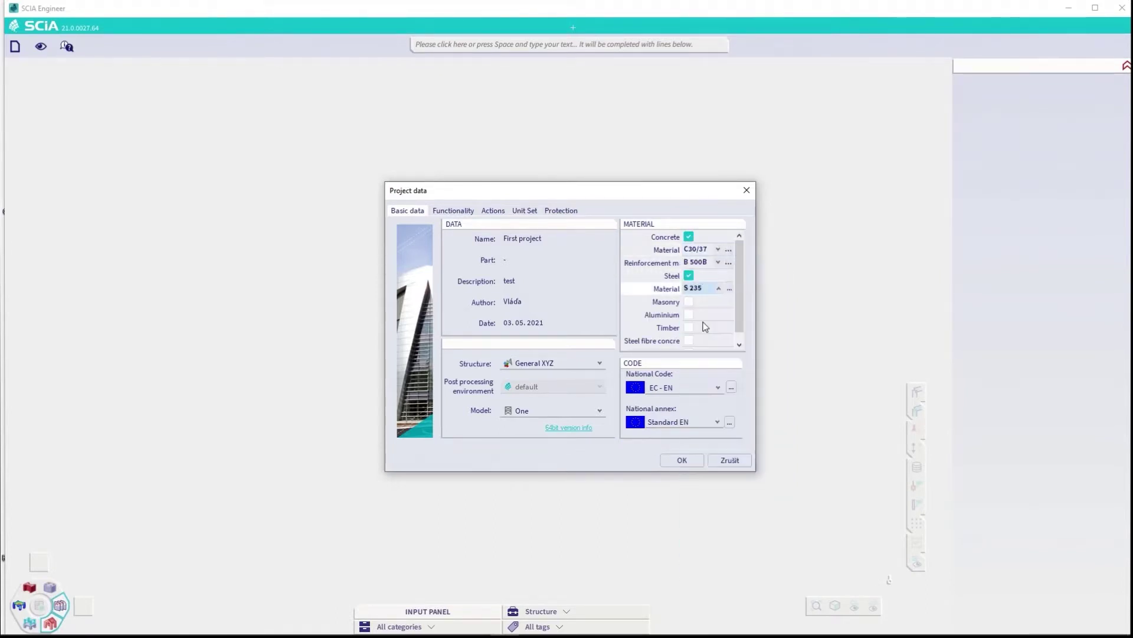
Confirm the project data and give the rectangular grid 7 m X spacing for axes A–C.
left_click(682, 460)
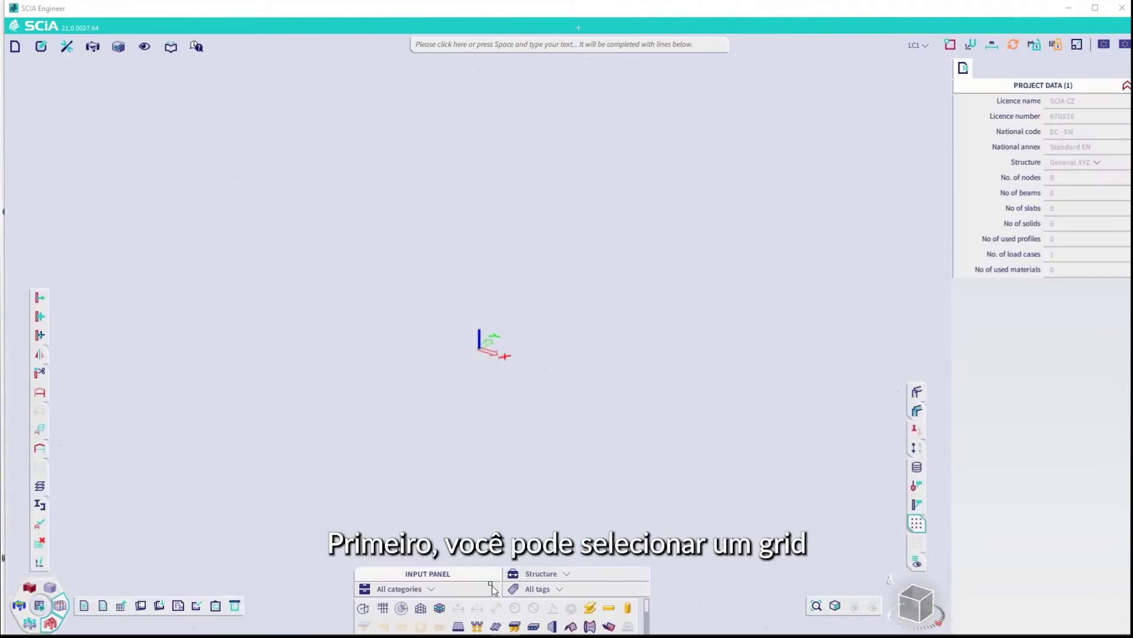
left_click(399, 588)
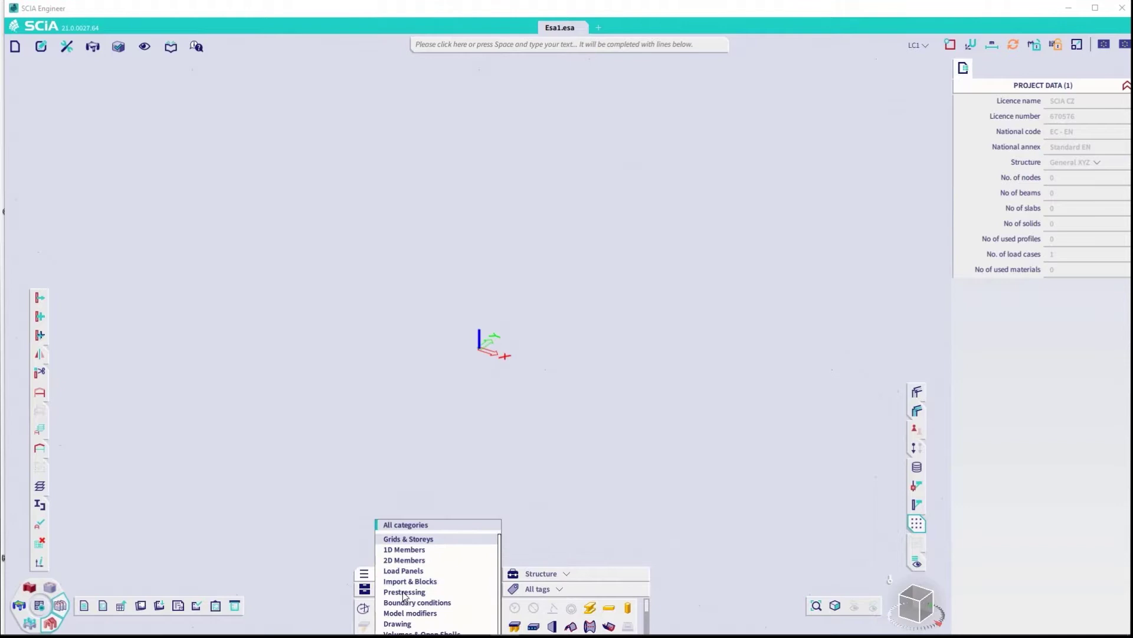
left_click(408, 538)
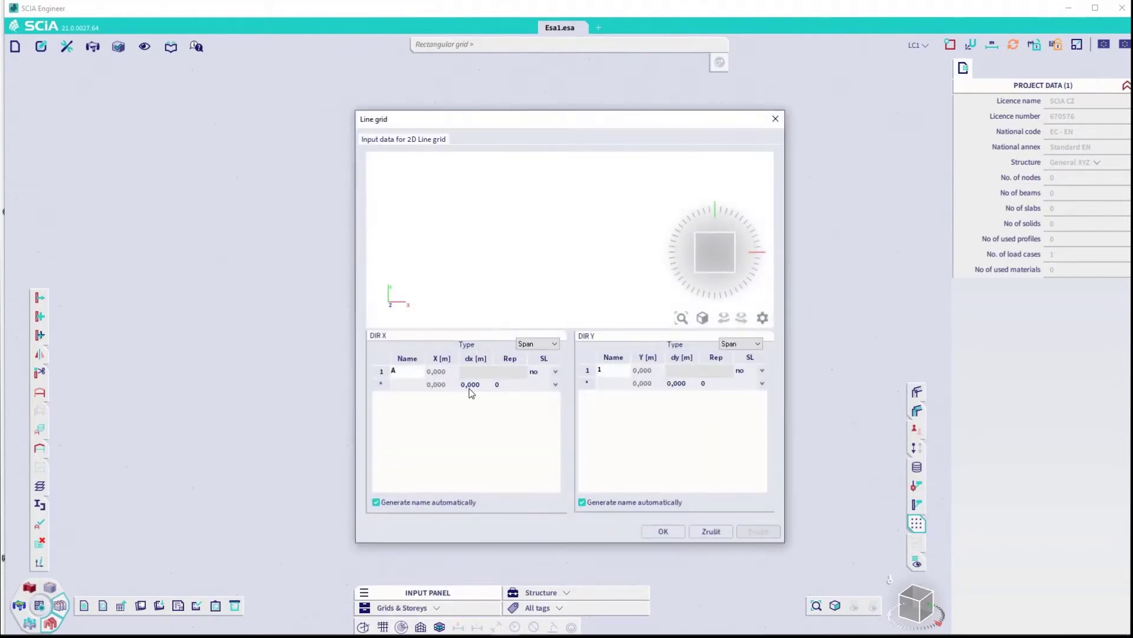
left_click(471, 385)
type("7")
key("Tab")
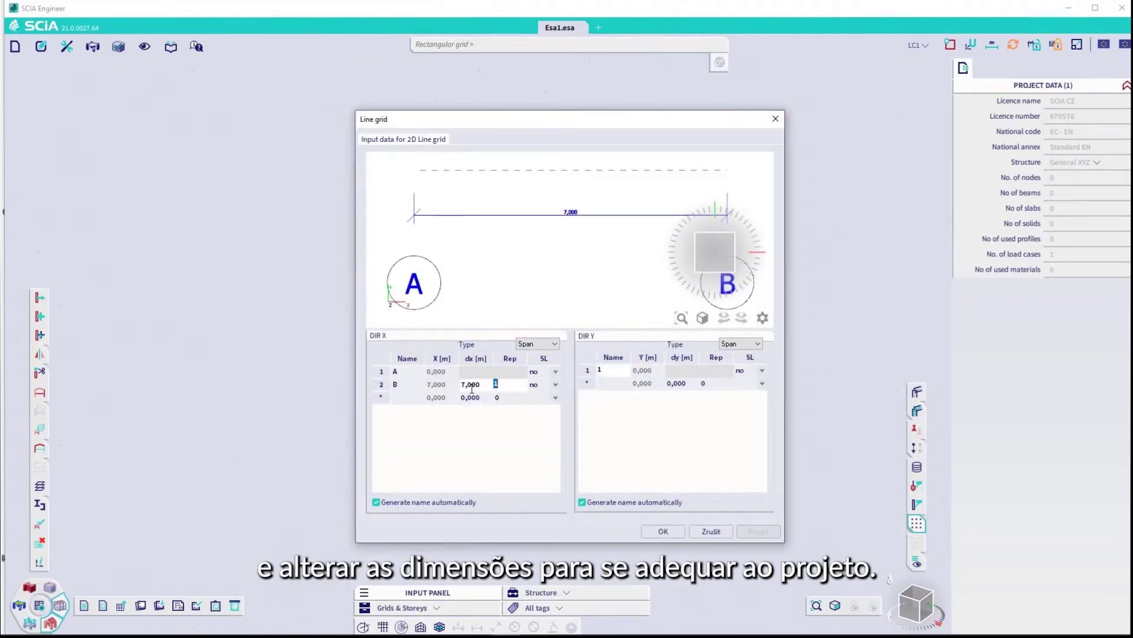
key("Return")
Add 7 m Y spacing for axes 1–3 and place line grid LG1.
left_click(694, 385)
type("7")
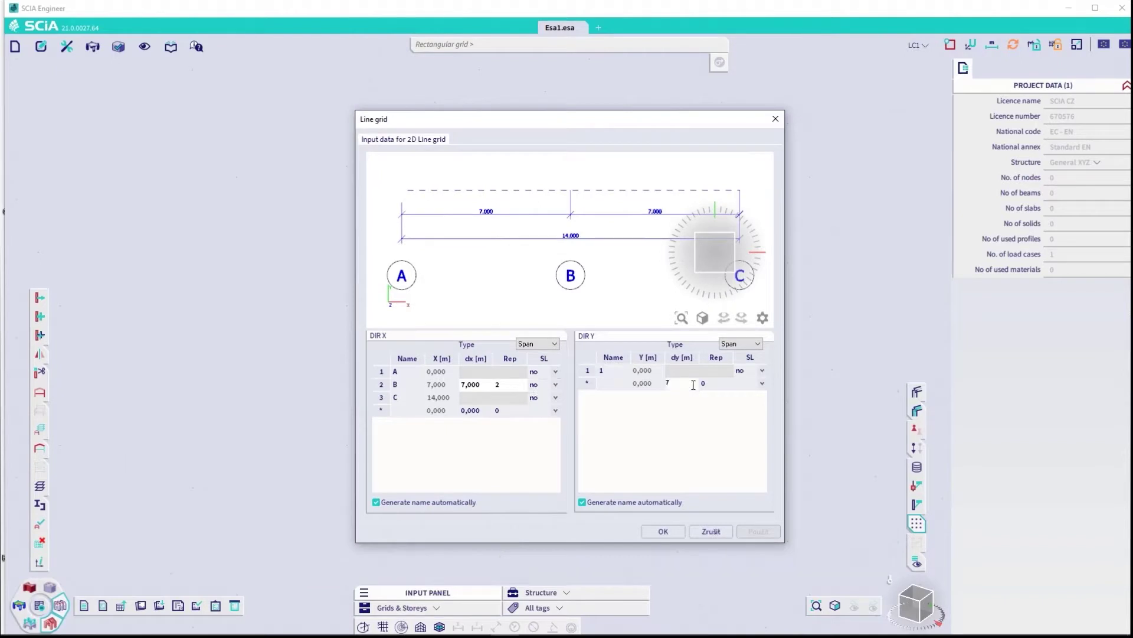
key("Tab")
key("Return")
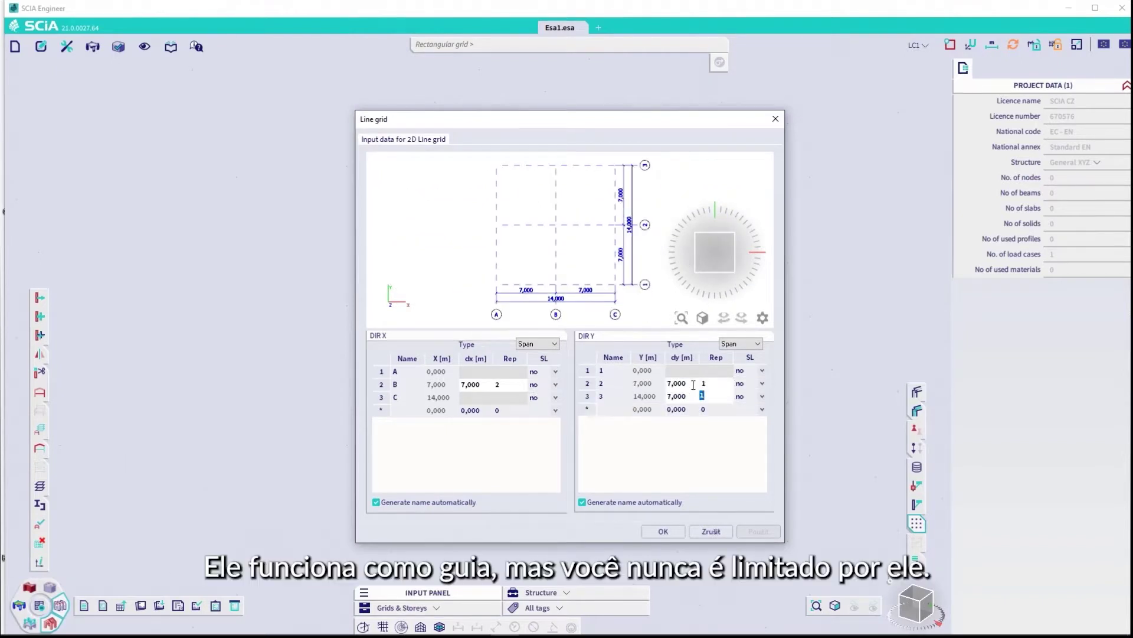
left_click(660, 529)
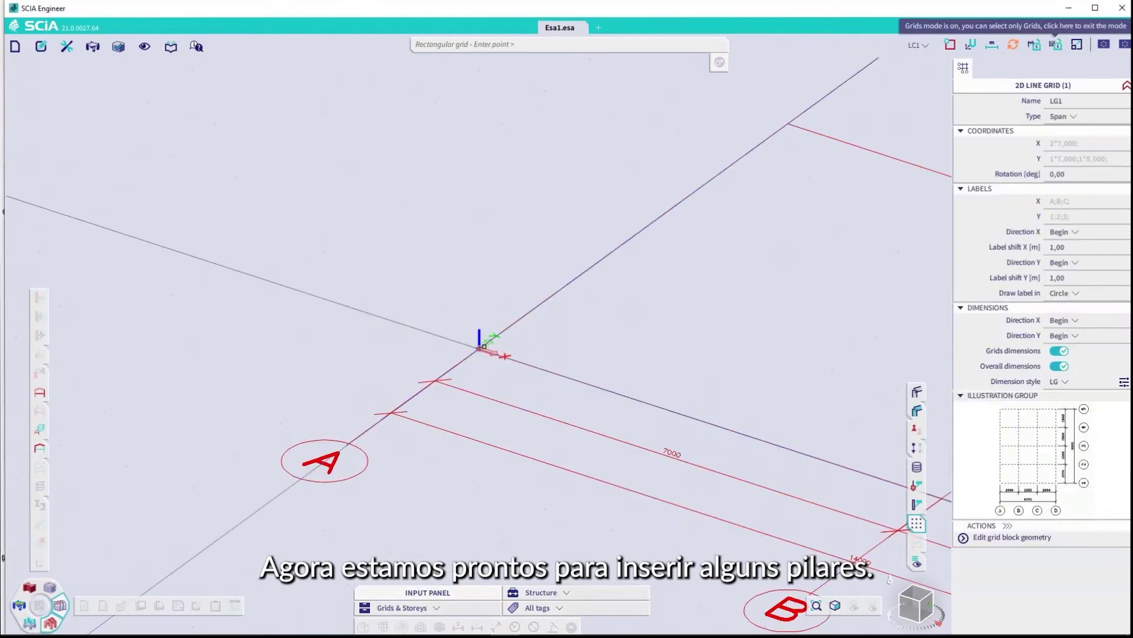
scroll(526, 339, "down", 3)
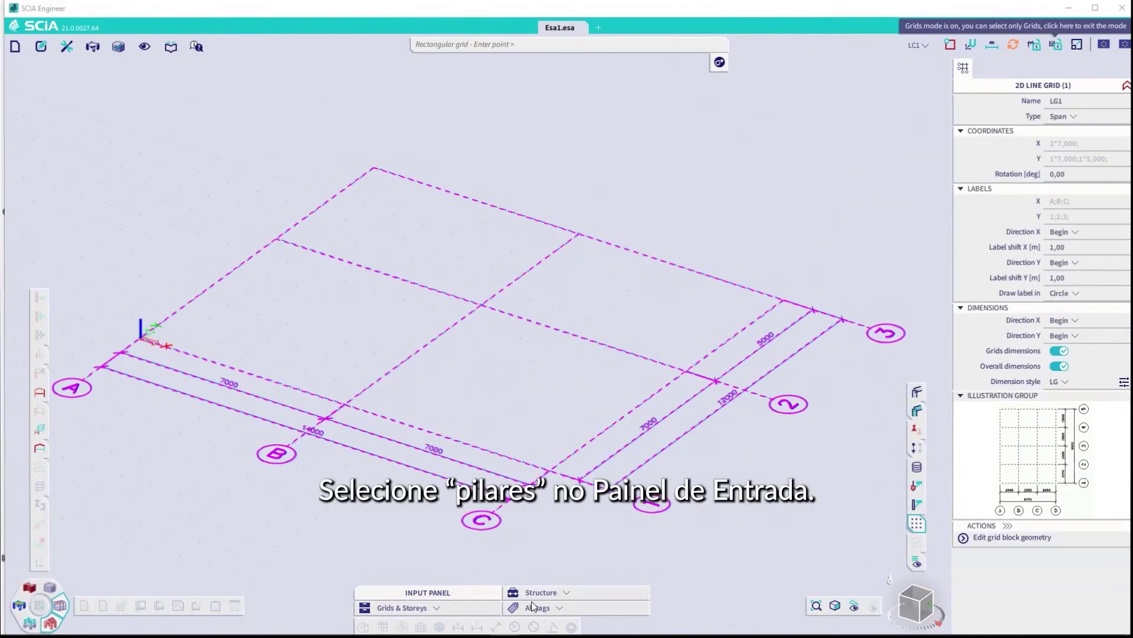
Start a new column from the 1D member tools and bring up its cross-section library.
key("Escape")
left_click(438, 607)
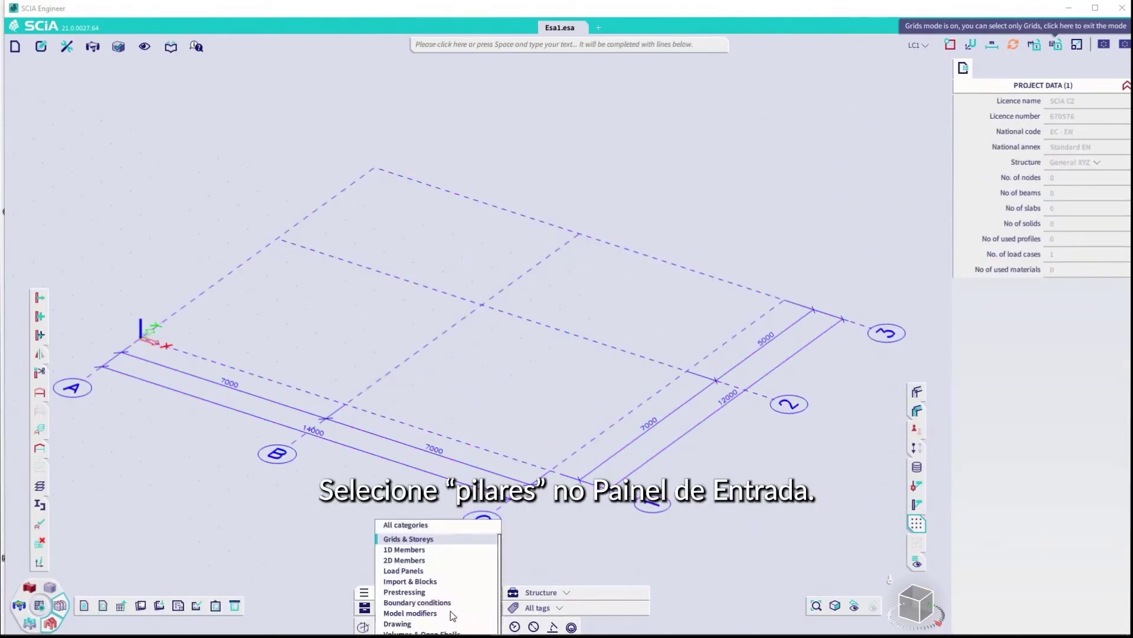
left_click(429, 549)
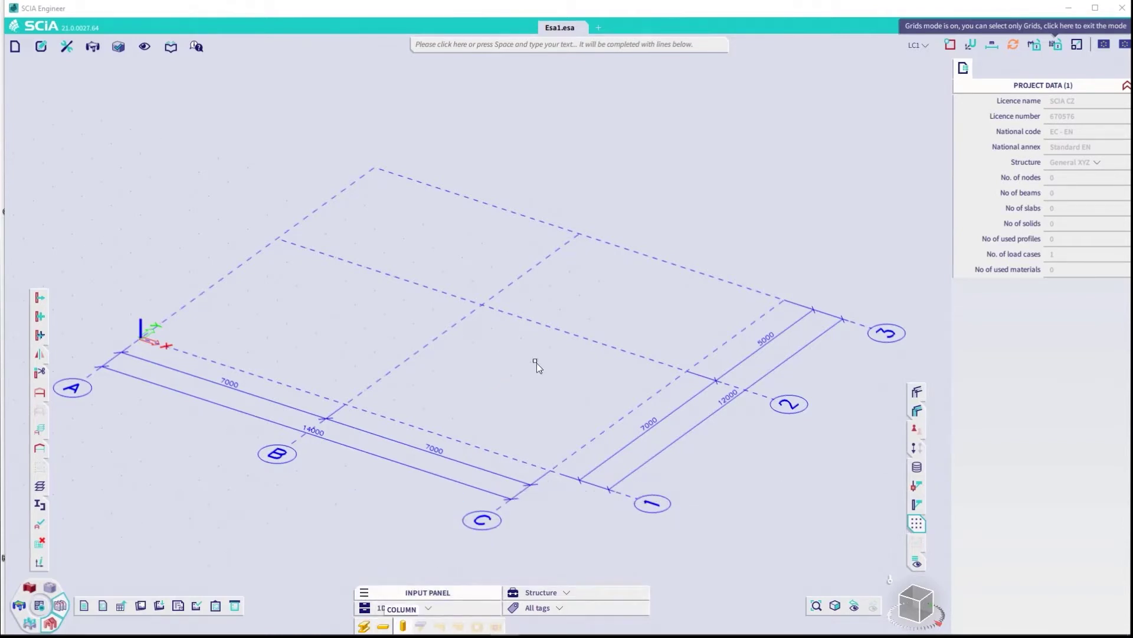
left_click(402, 626)
left_click(761, 280)
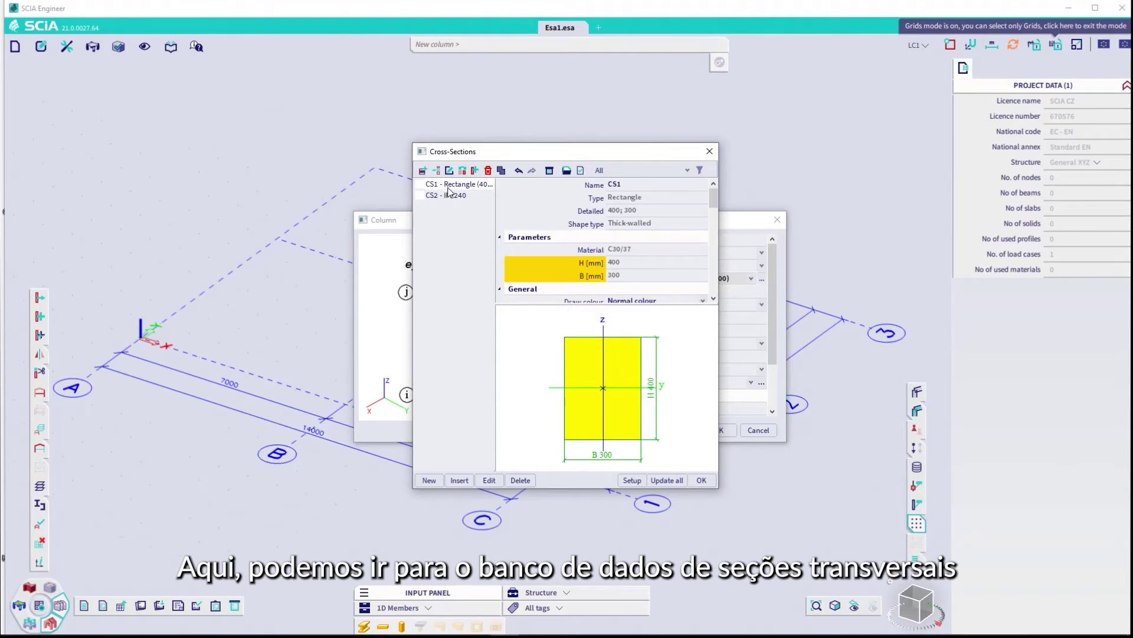
Add a rectangular concrete cross-section CS3, 300 × 300 mm in C30/37.
left_click(429, 480)
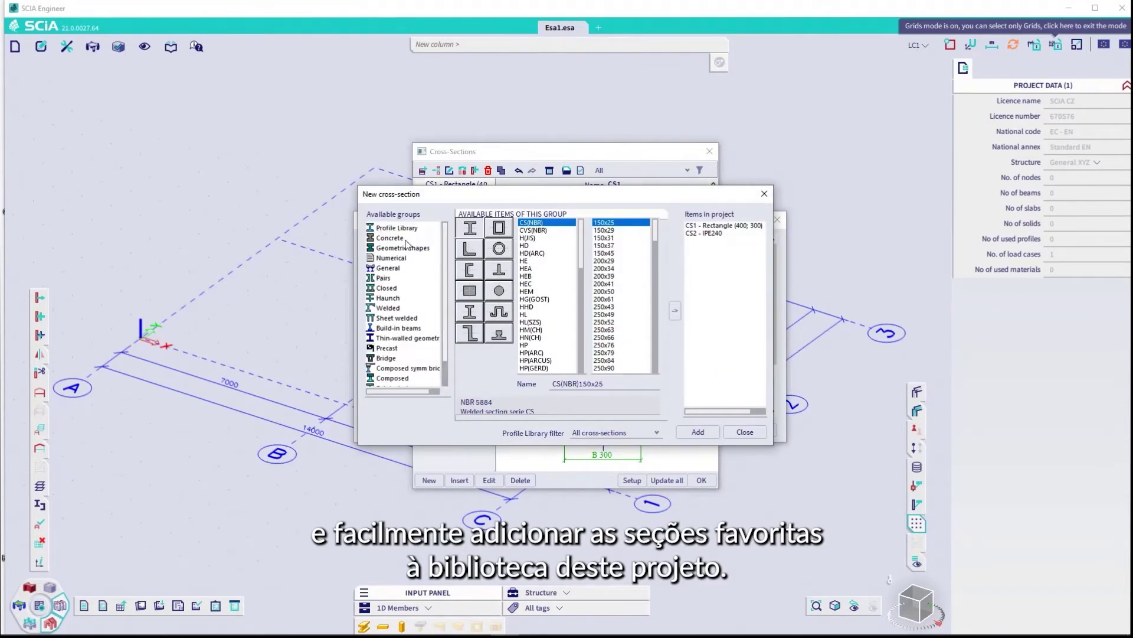
left_click(407, 239)
double_click(473, 239)
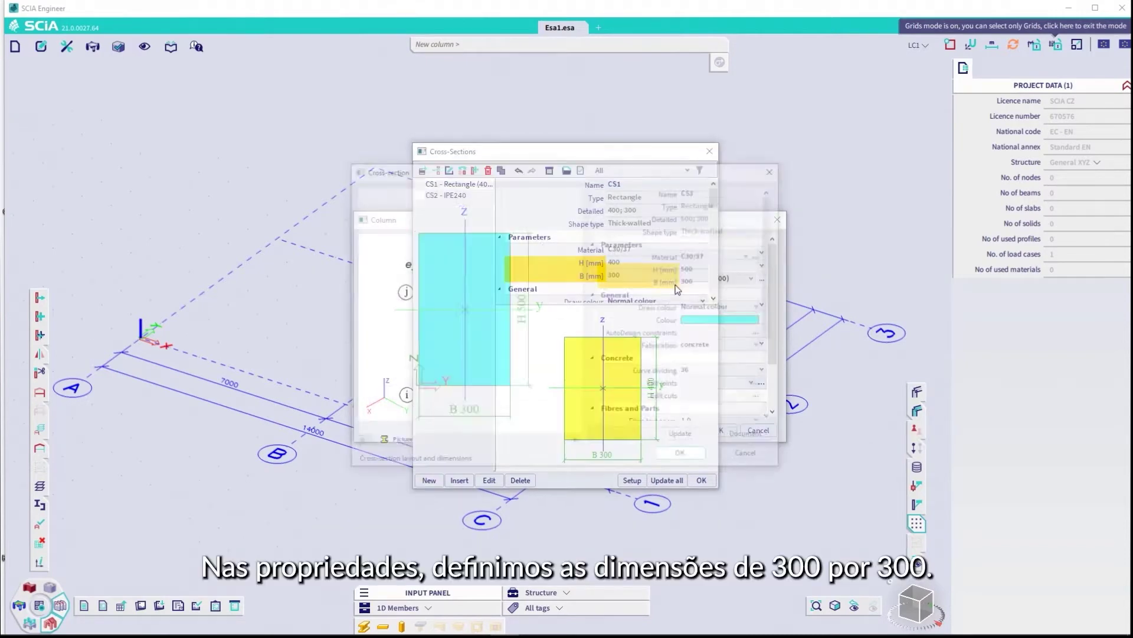
type("300")
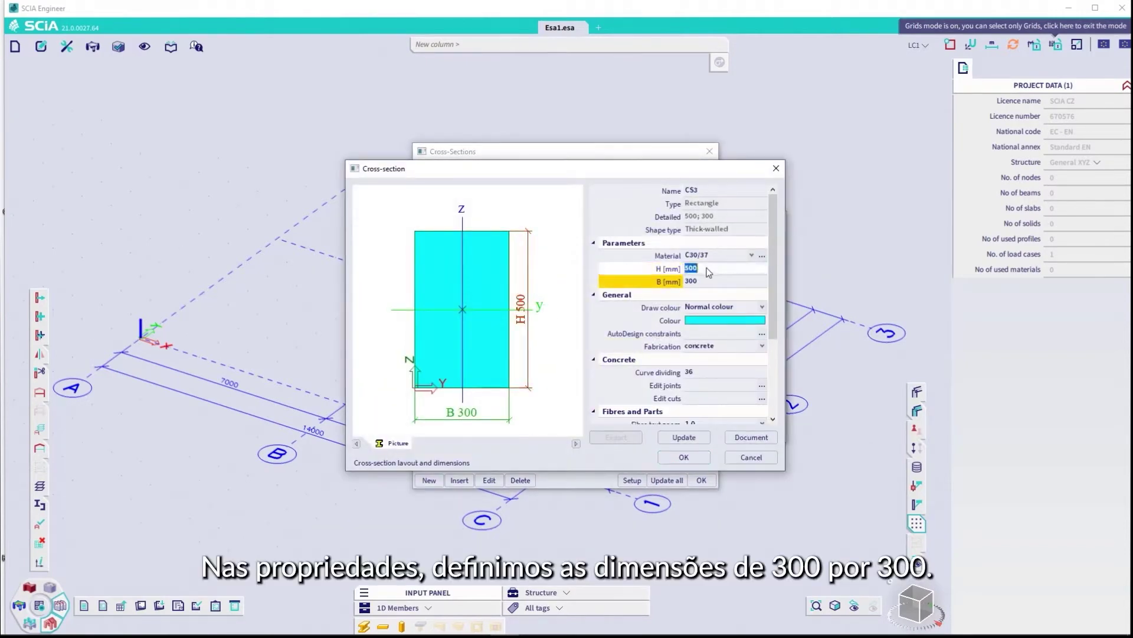
key("Tab")
left_click(684, 457)
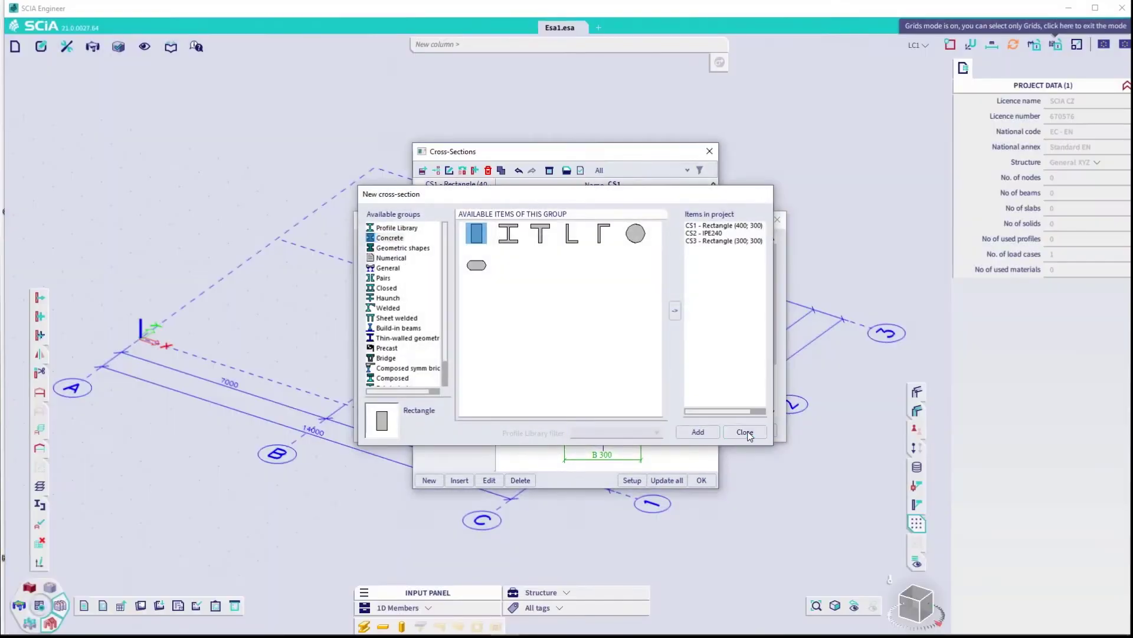
Assign section CS3 to the column and set its length to 4 m.
left_click(745, 432)
left_click(701, 480)
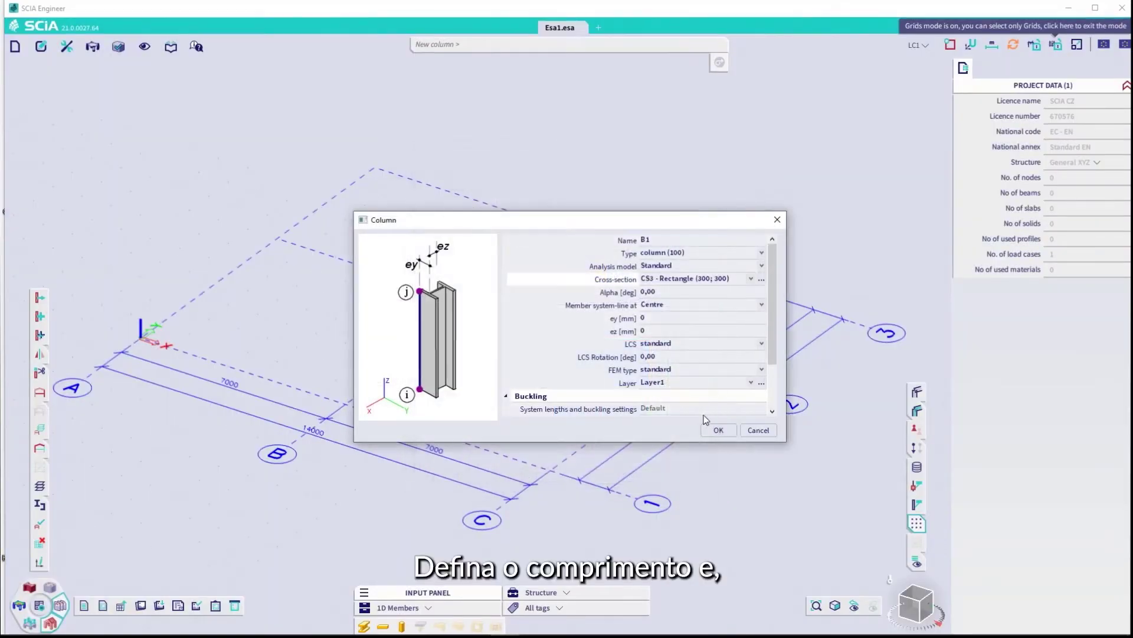
scroll(685, 388, "down", 3)
left_click(683, 385)
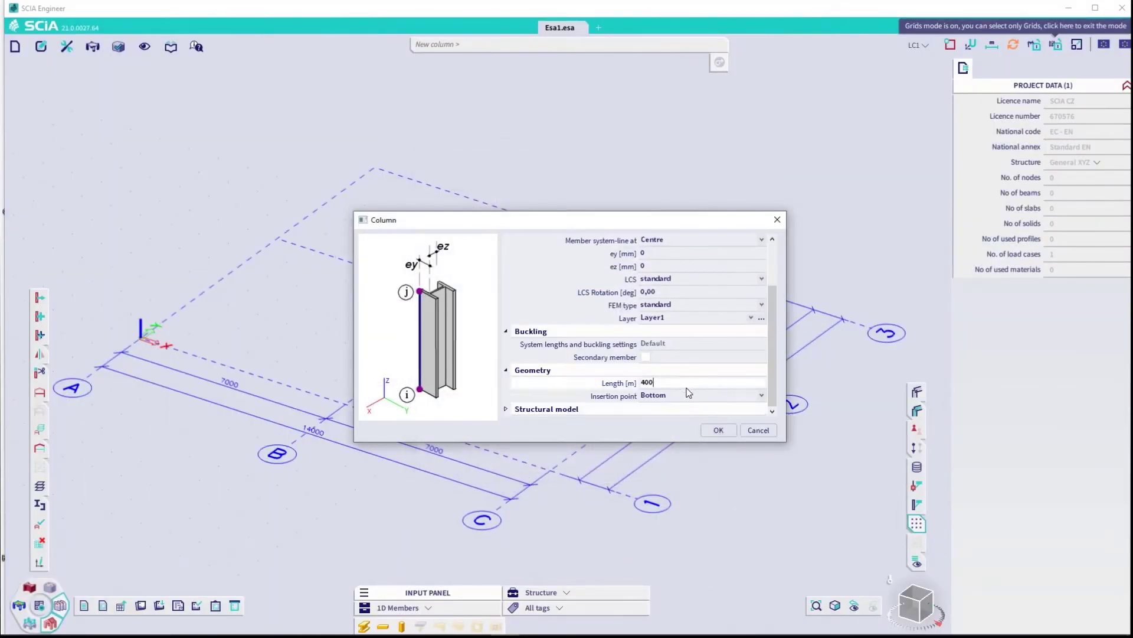
left_click(718, 430)
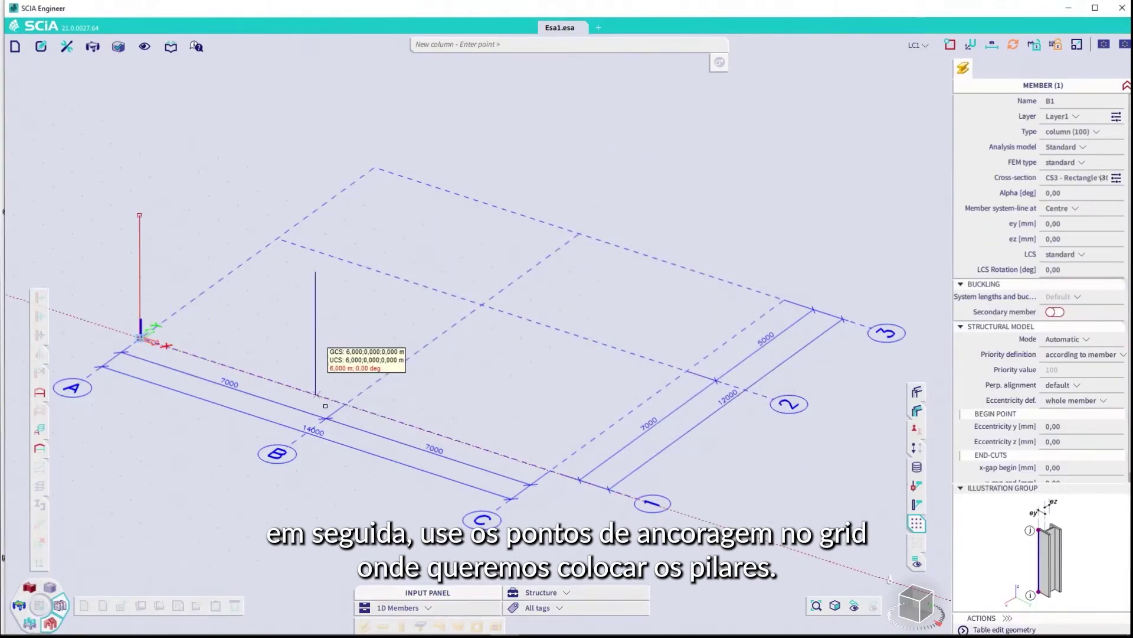
Place six columns at the grid intersections.
left_click(345, 404)
left_click(549, 470)
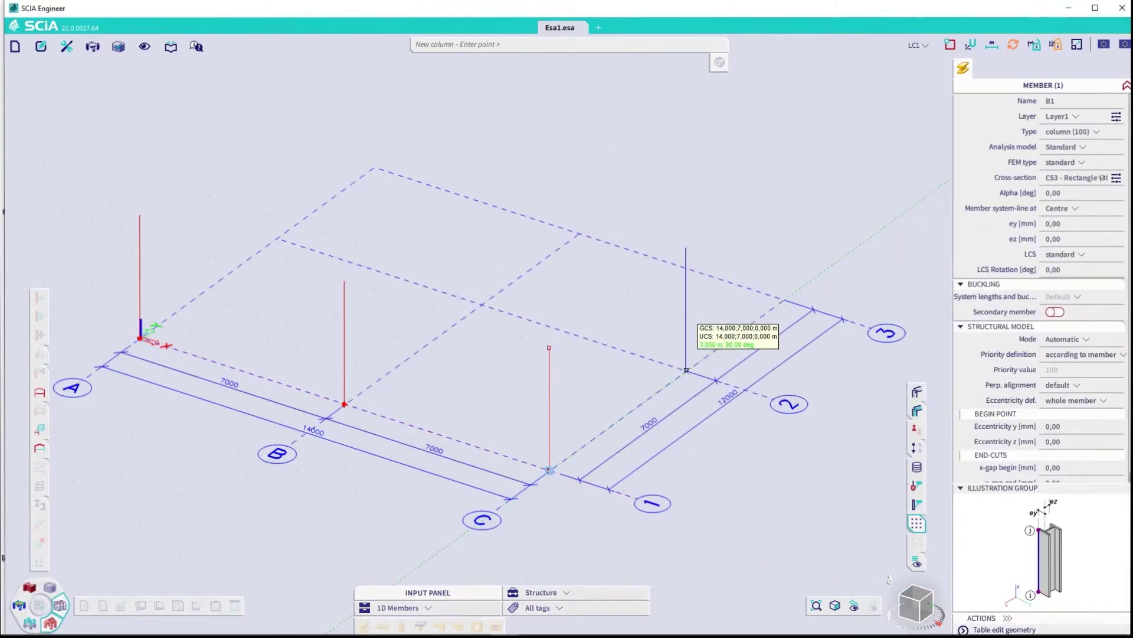
left_click(686, 372)
left_click(481, 304)
left_click(579, 233)
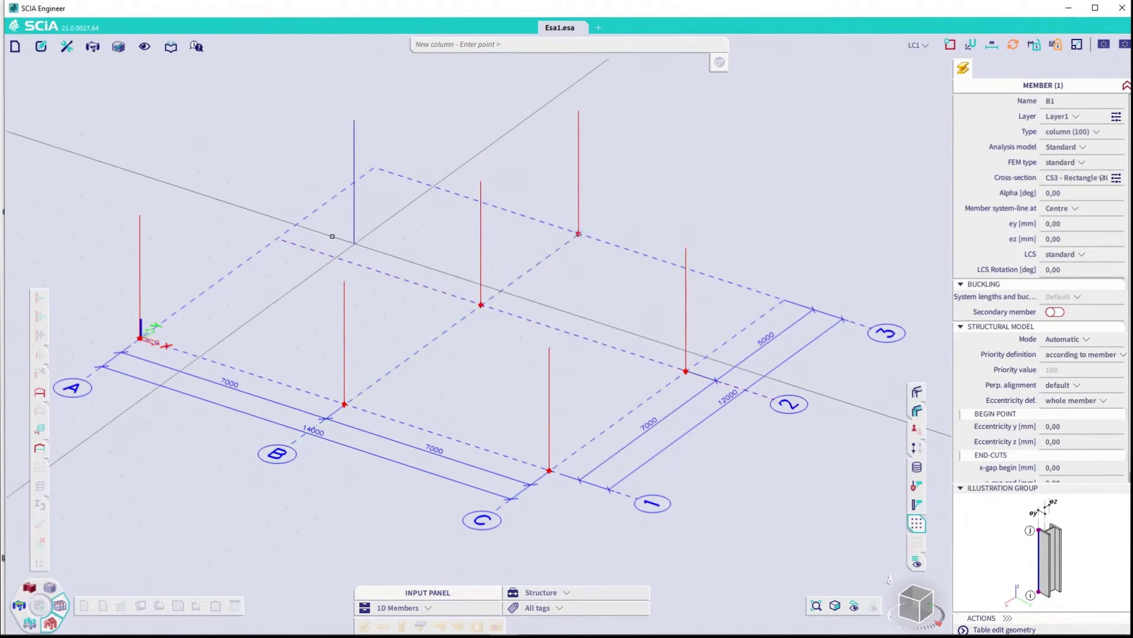
left_click(280, 237)
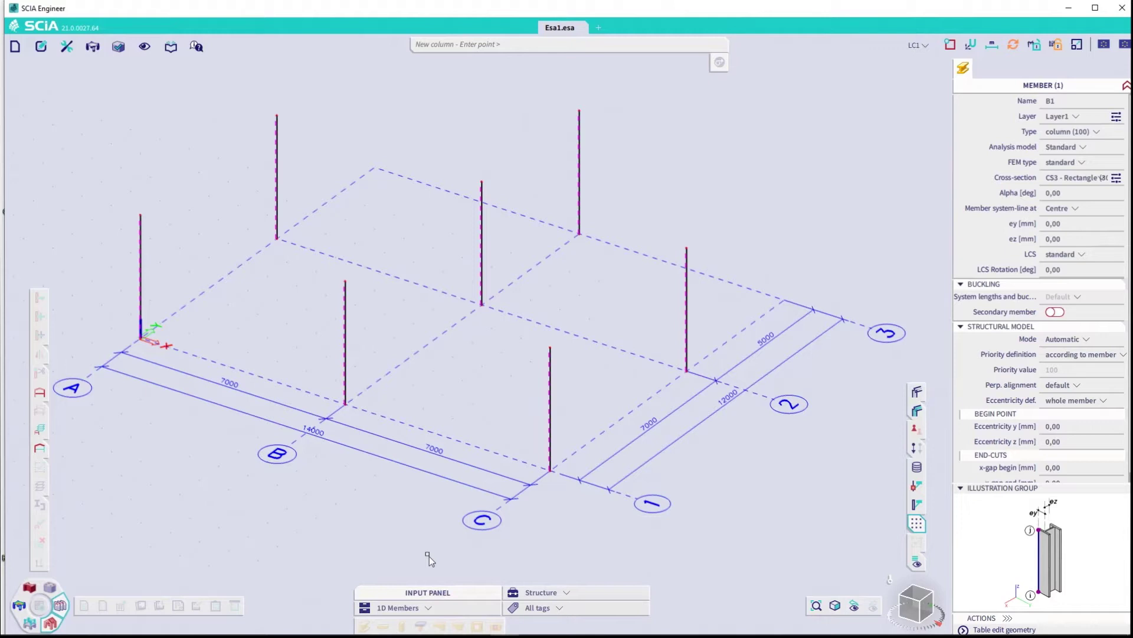
Define a new 200 mm thick C30/37 plate from the 2D member tools.
key("Escape")
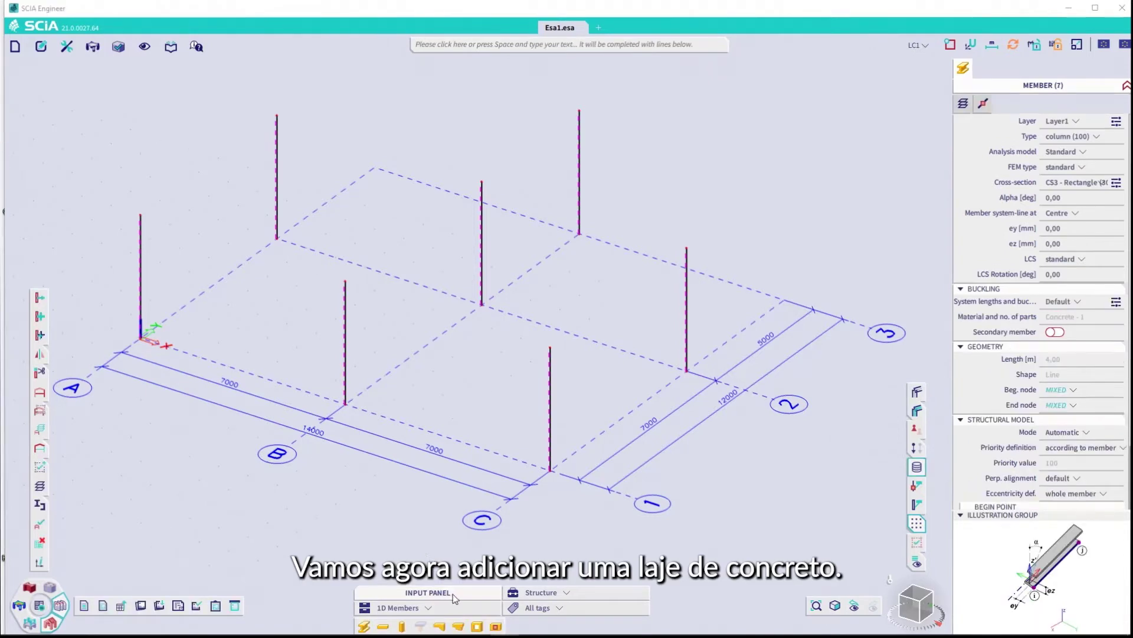
left_click(413, 608)
left_click(427, 561)
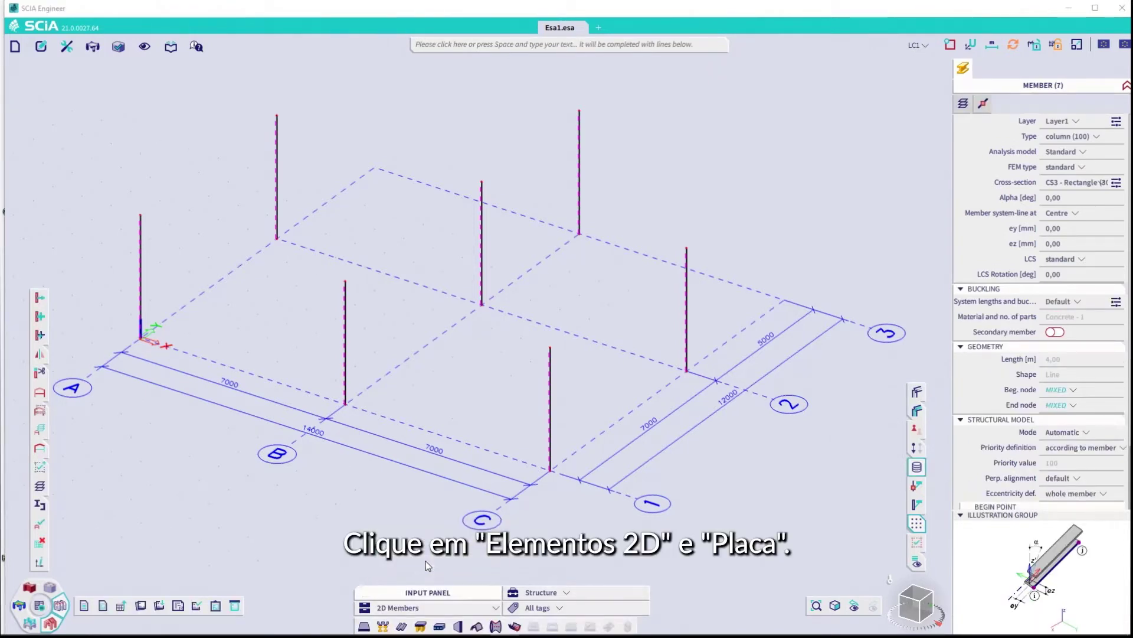
left_click(380, 617)
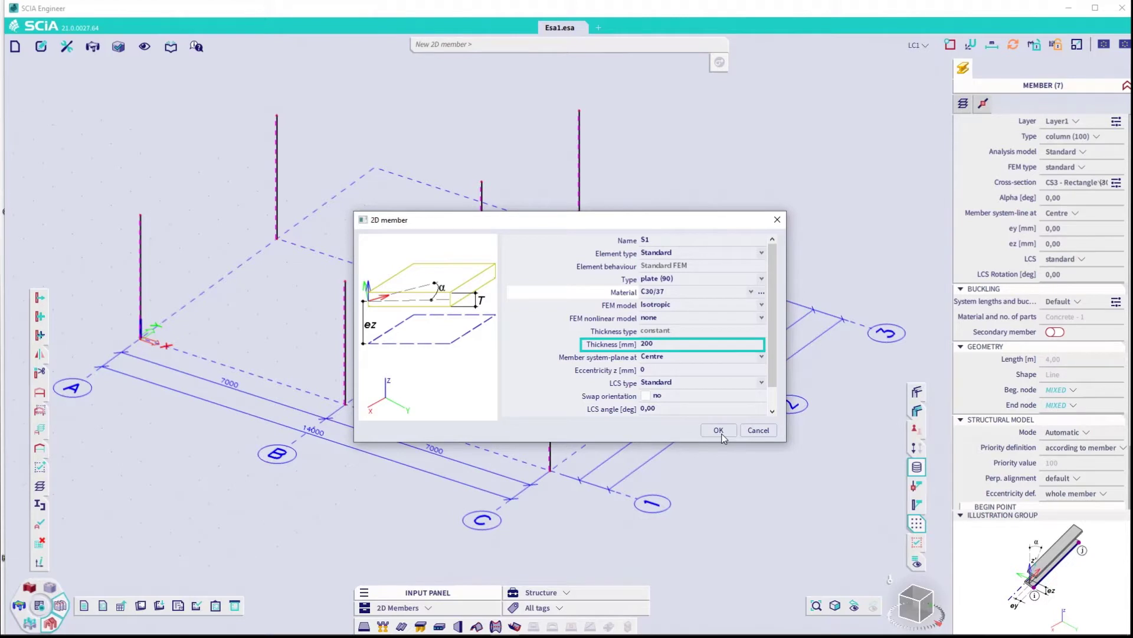
left_click(720, 433)
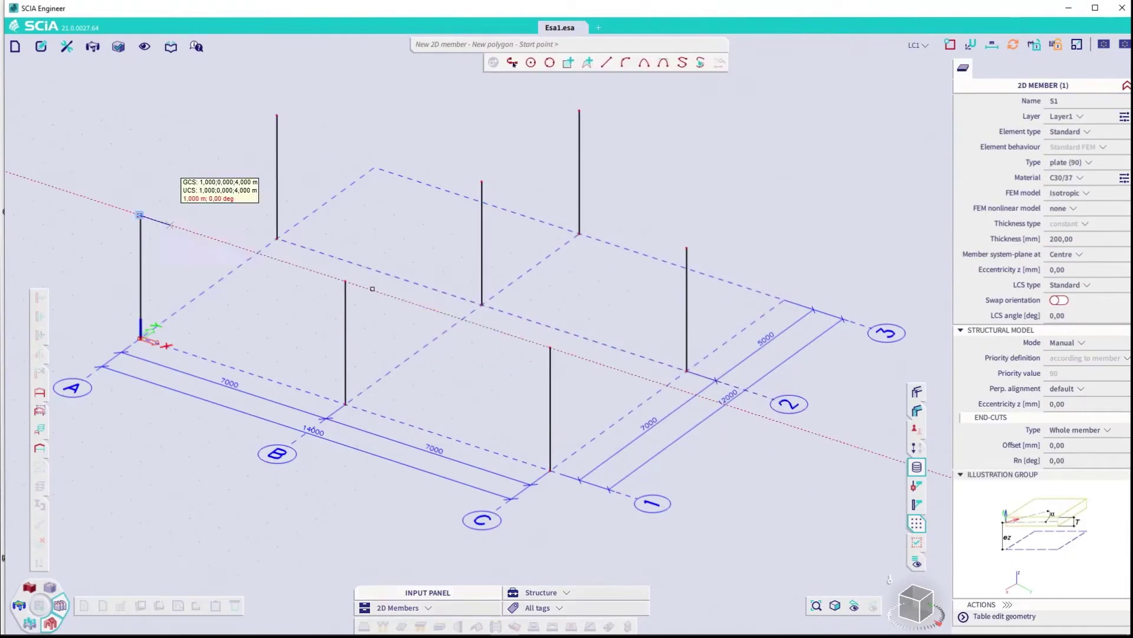
Outline slab S1 across the column tops, with one edge drawn as a circular arc.
left_click(141, 216)
left_click(550, 347)
left_click(686, 248)
left_click(629, 63)
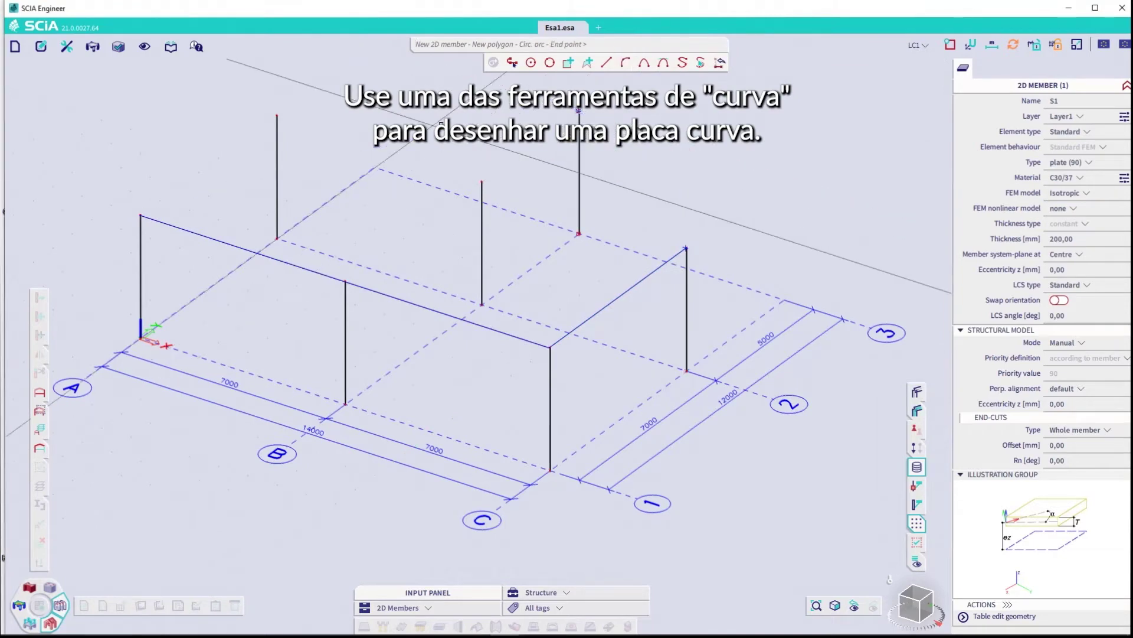
left_click(275, 116)
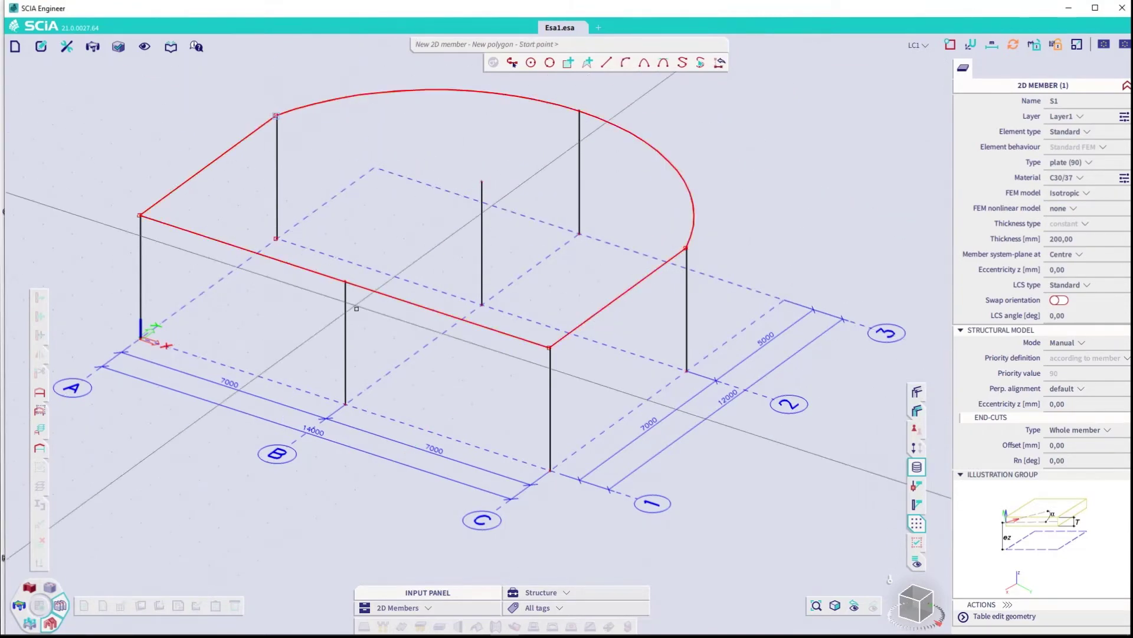
Add four IPE240 upper-storey columns on the slab corners.
key("Escape")
key("Escape")
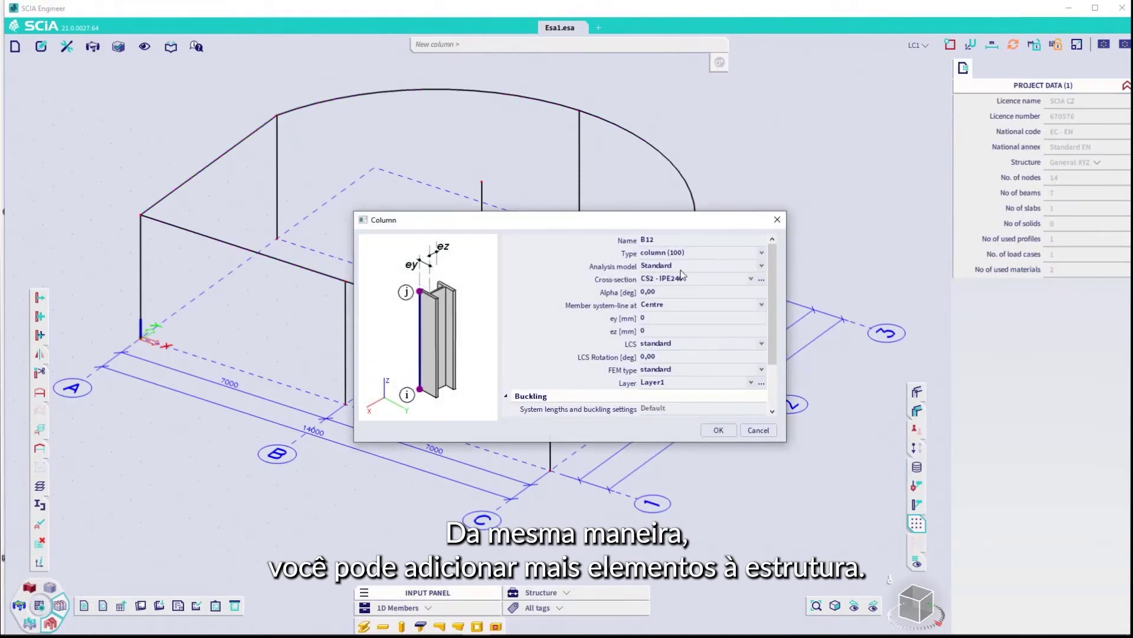
key("Return")
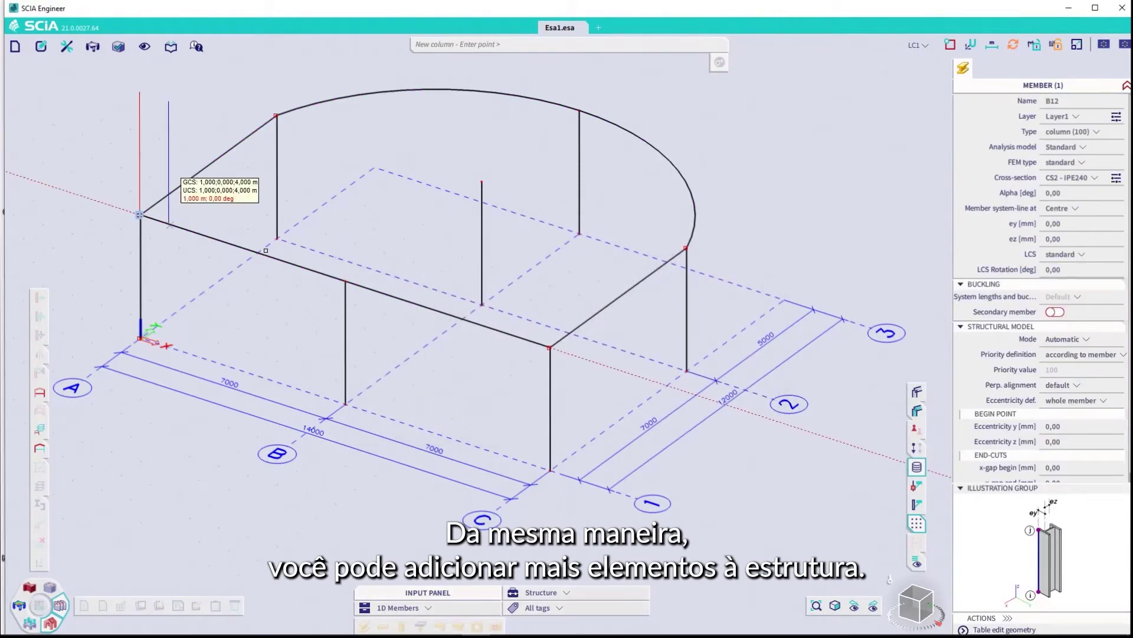
key("Escape")
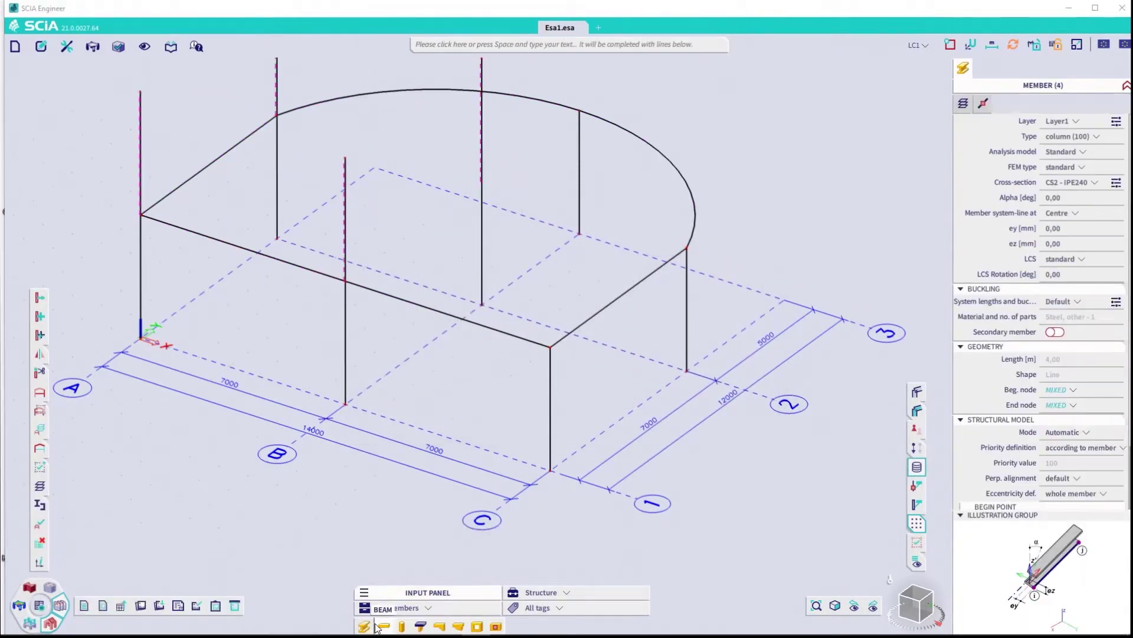
Connect the upper column tops with IPE240 beams to form a box frame.
key("Return")
middle_click_drag(477, 286, 543, 353)
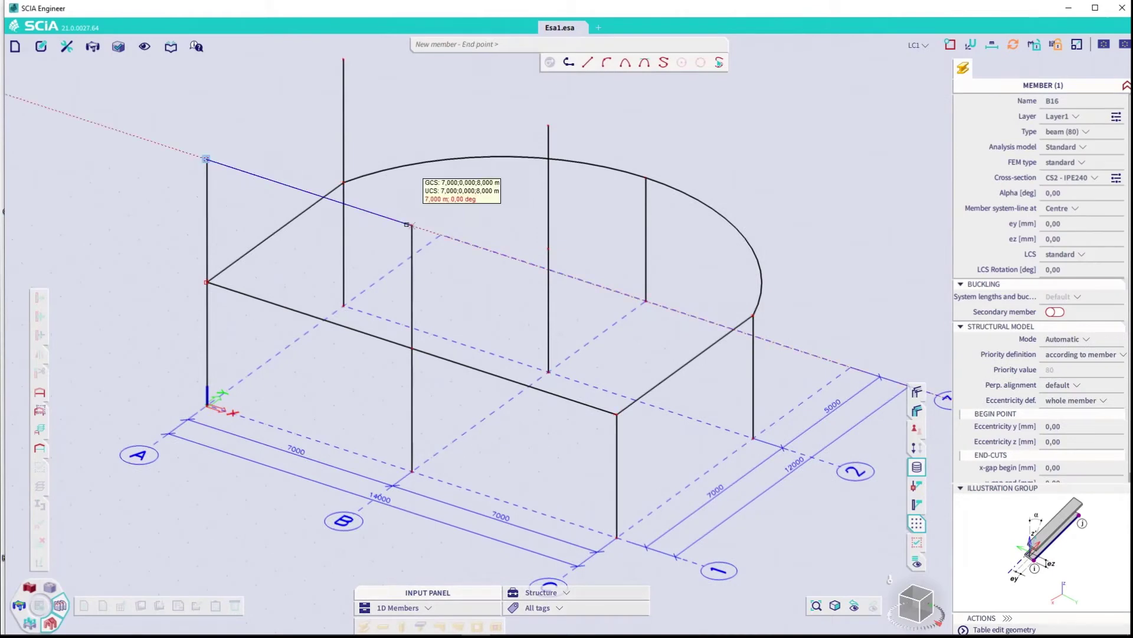
left_click(207, 159)
left_click(411, 225)
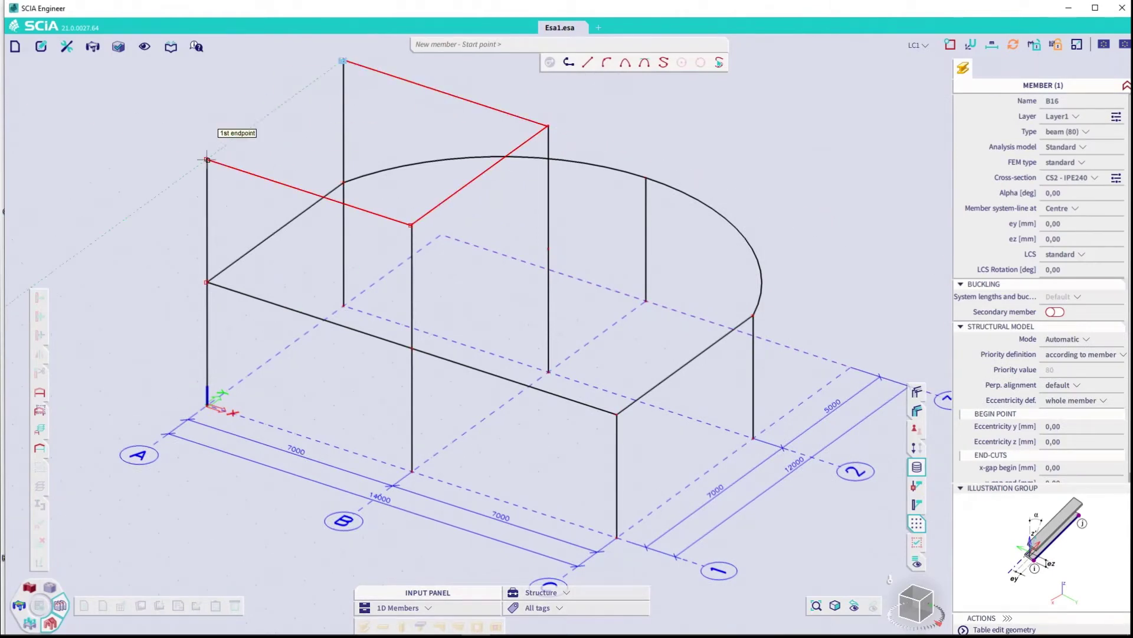
key("Escape")
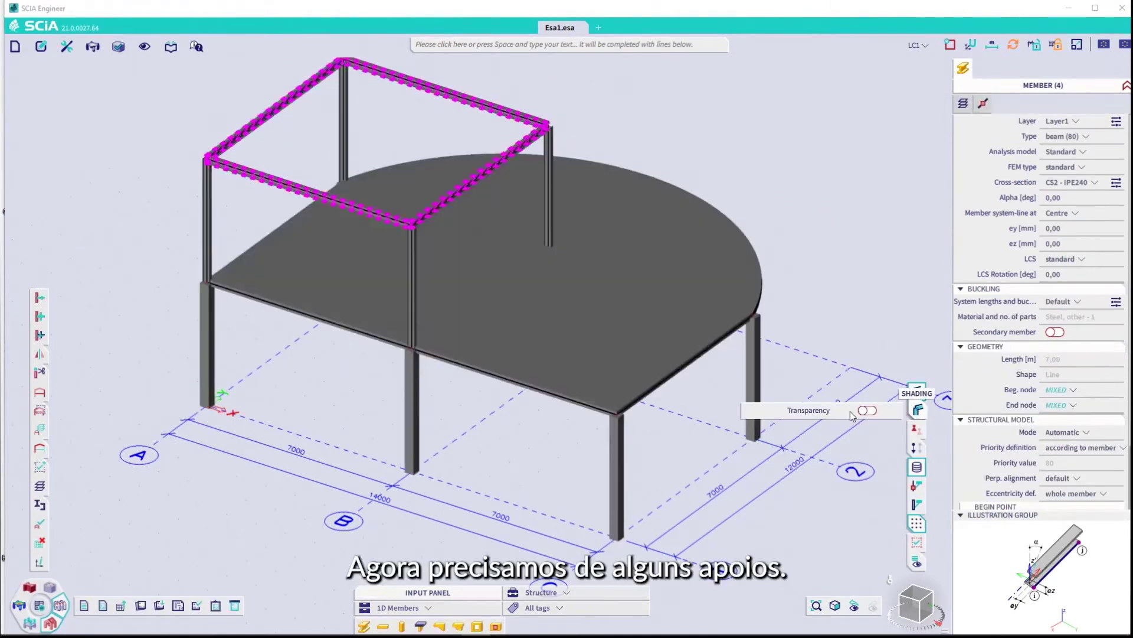
key("Escape")
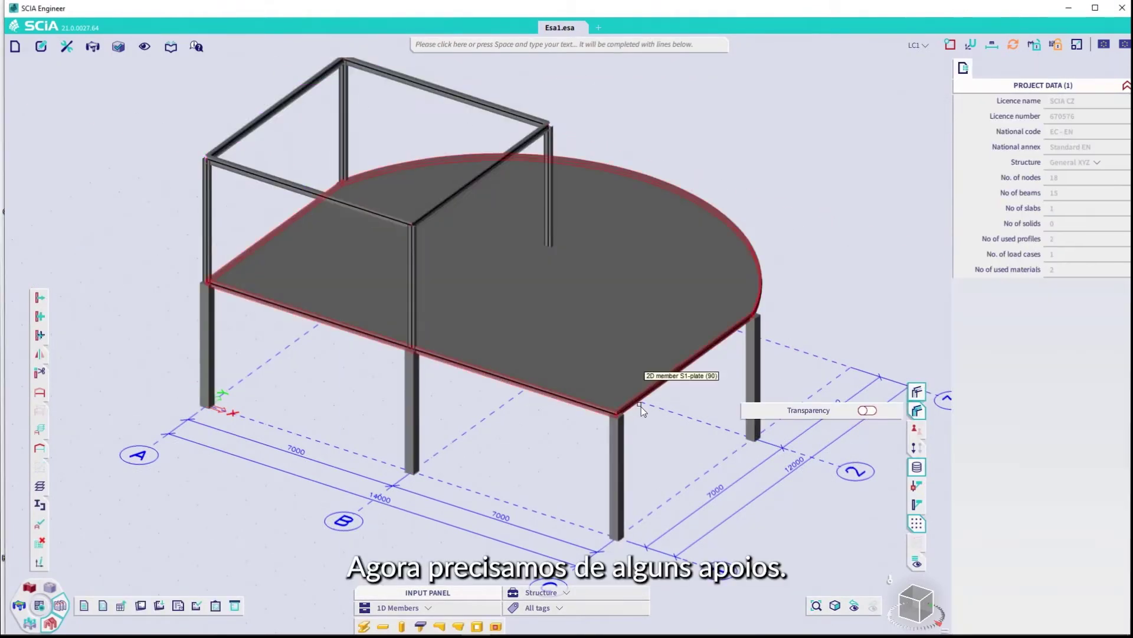
Put hinged nodal supports under the column bases and send a live model image to the report.
right_click_drag(653, 384, 821, 369, "ctrl")
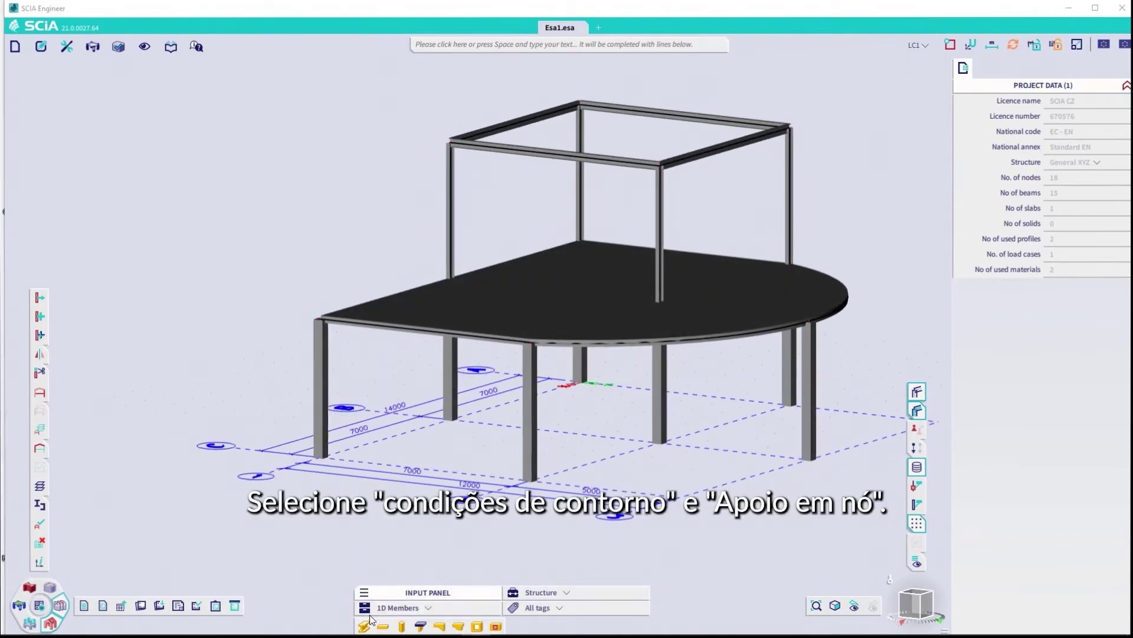
left_click(401, 607)
left_click(399, 603)
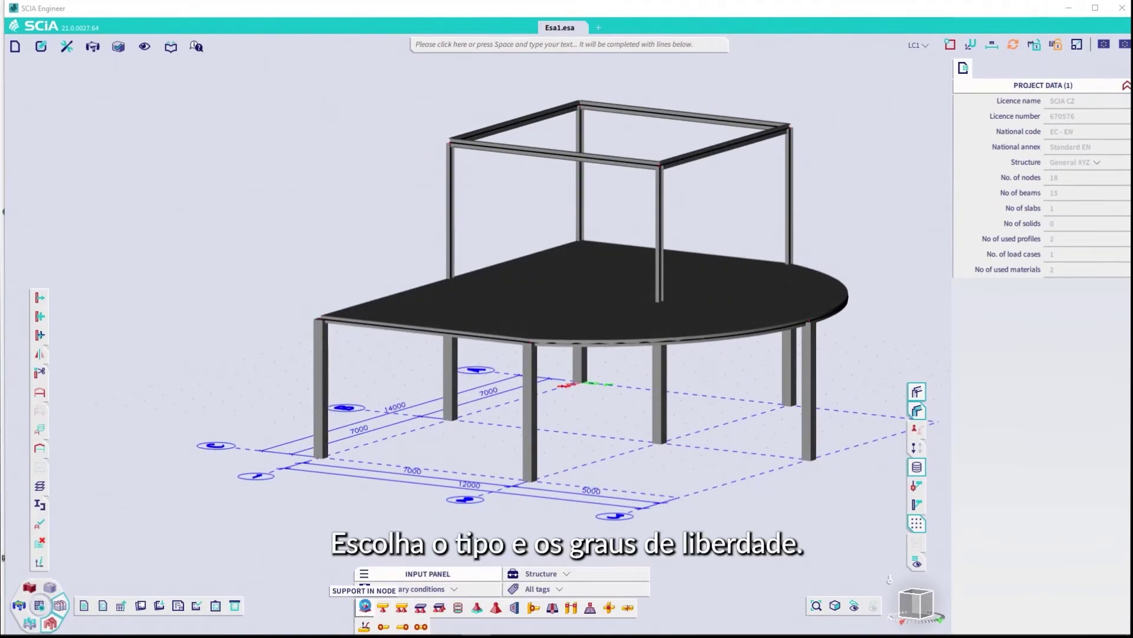
left_click(364, 608)
left_click(702, 280)
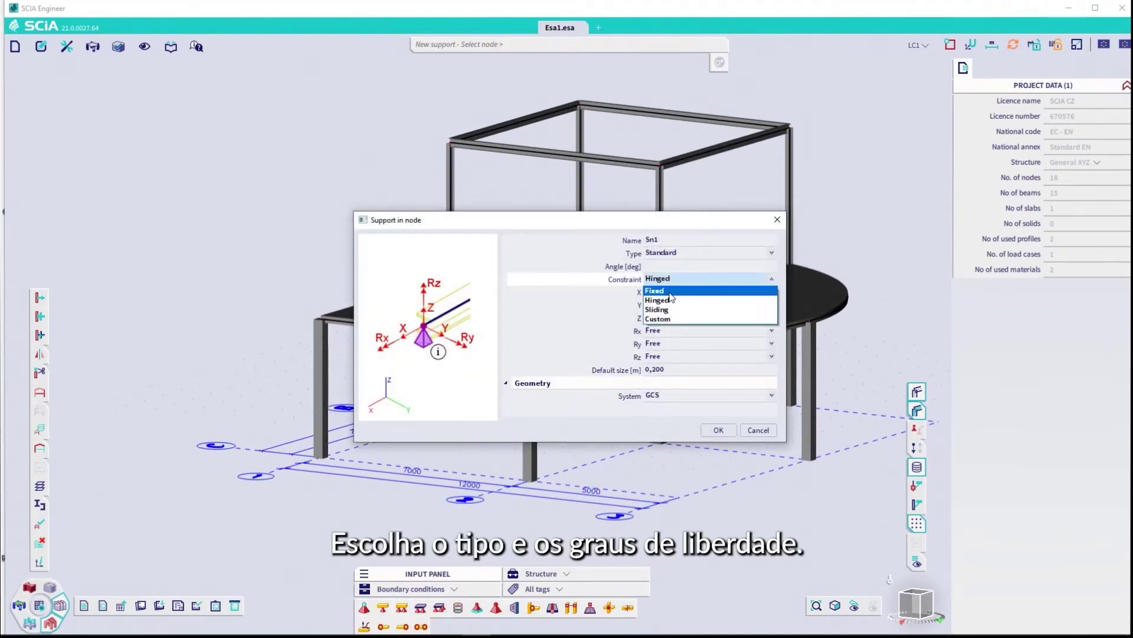
left_click(667, 300)
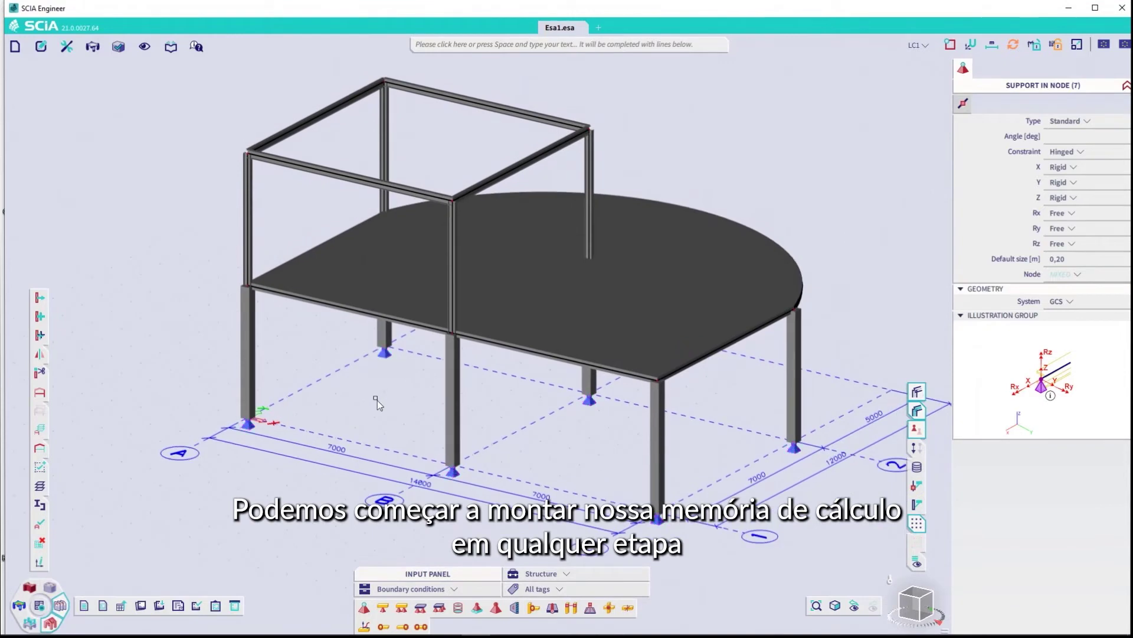
right_click(341, 377)
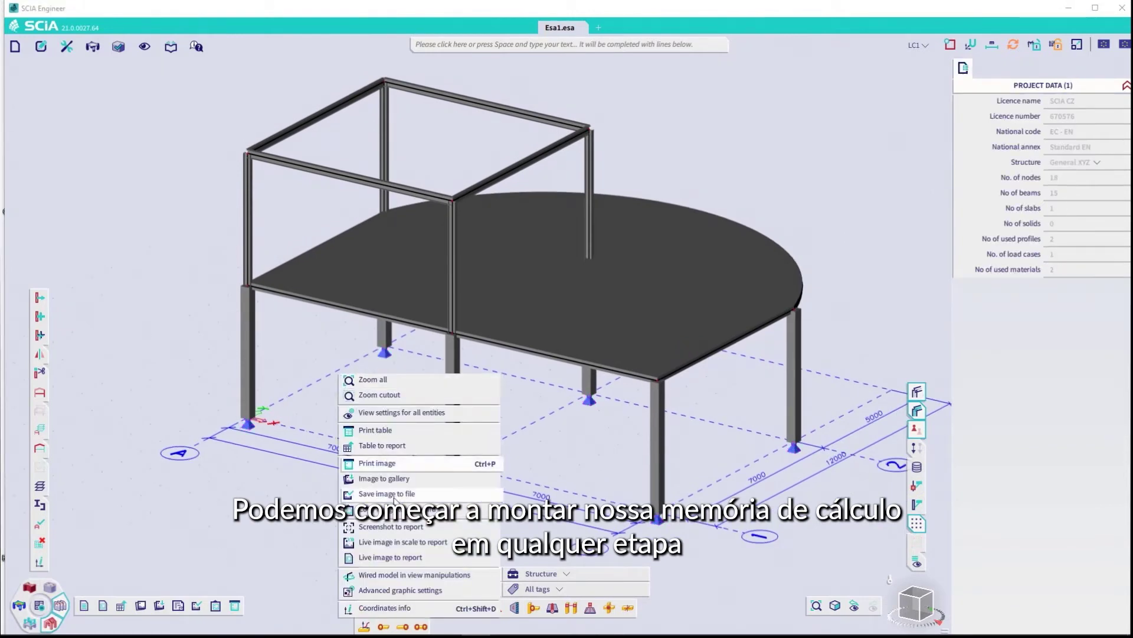
left_click(405, 558)
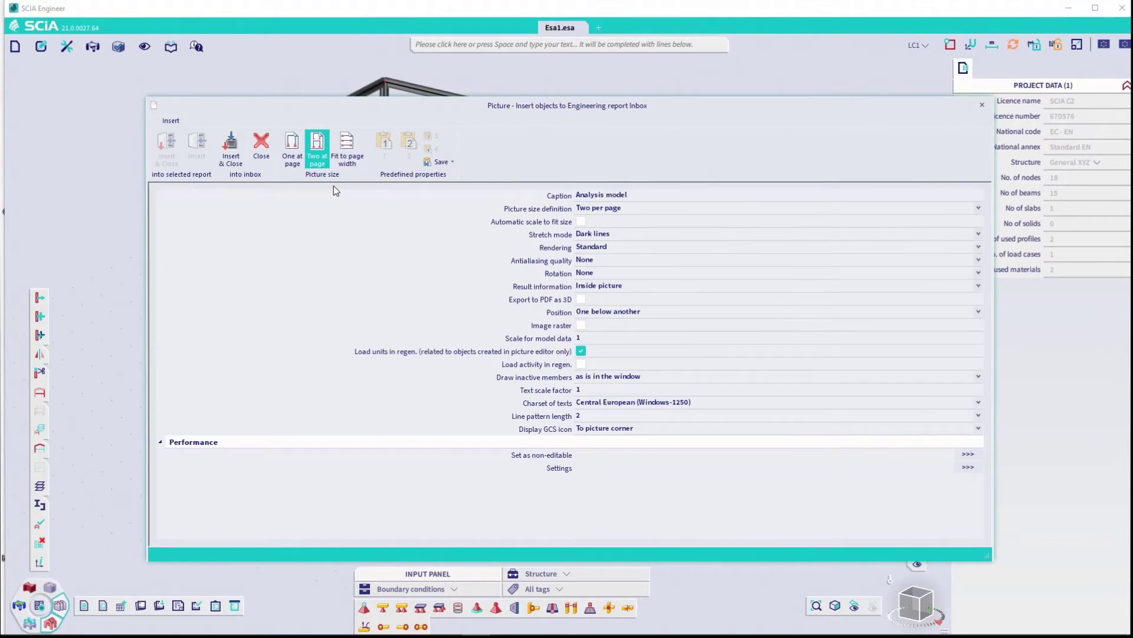
Insert the model picture into the report, then add load case LC2 'Q' as a variable action.
left_click(231, 155)
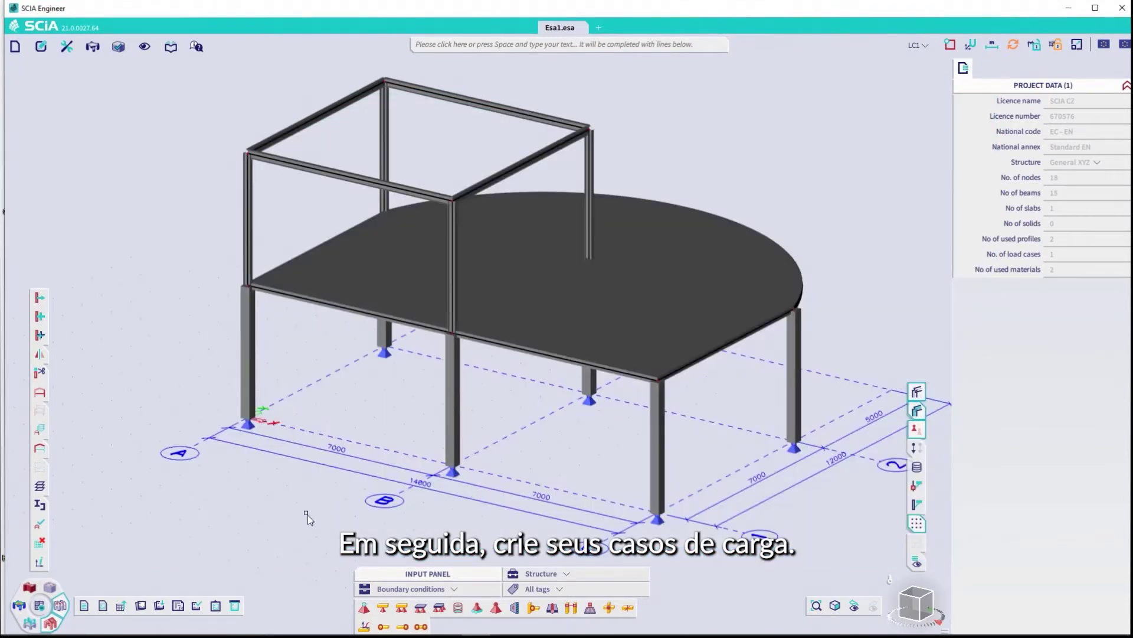
left_click(50, 622)
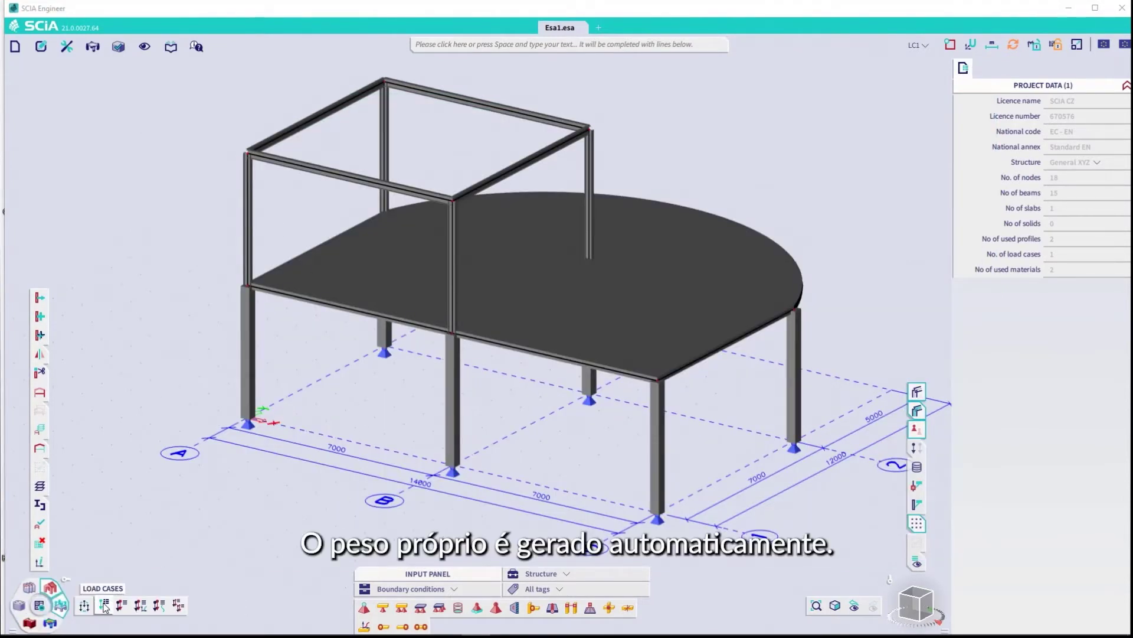
left_click(104, 607)
left_click(423, 171)
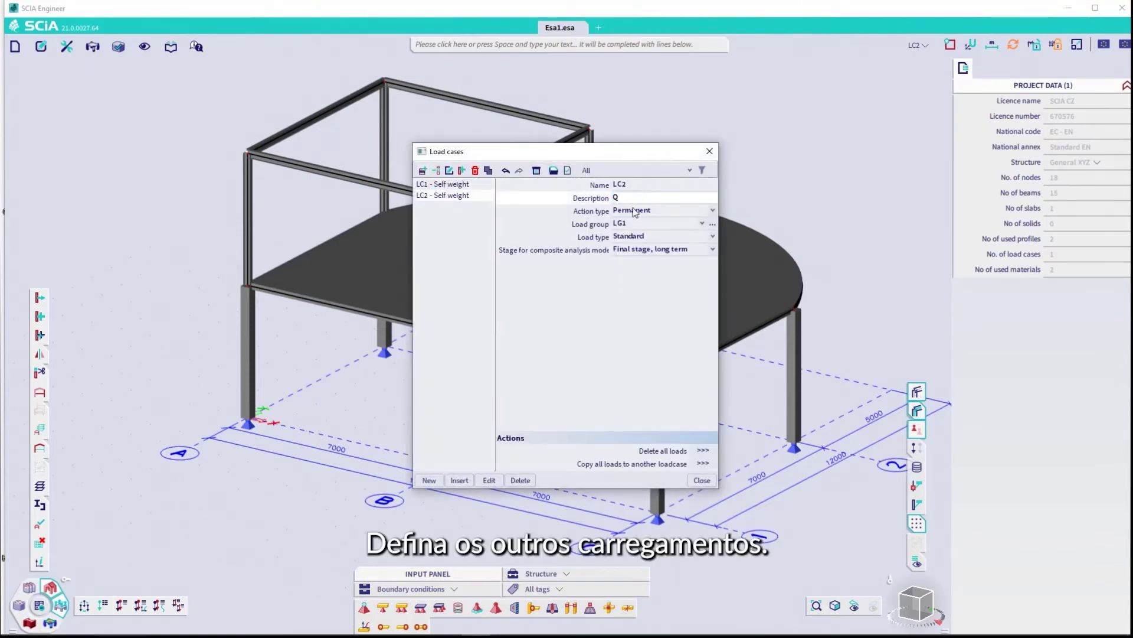
key("Return")
left_click(652, 211)
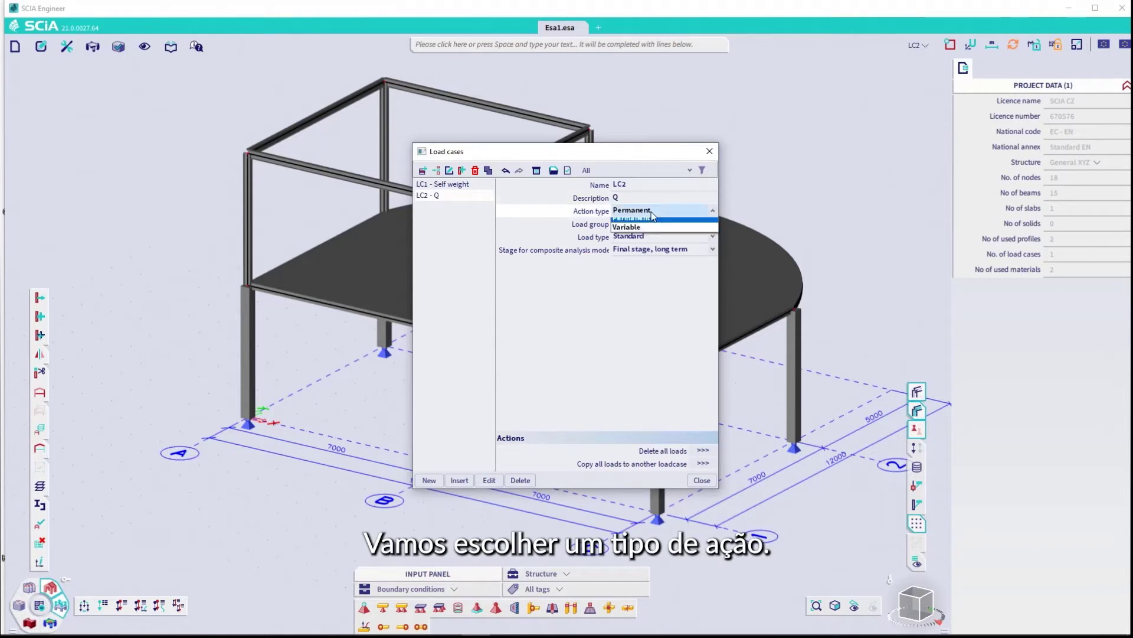
left_click(640, 233)
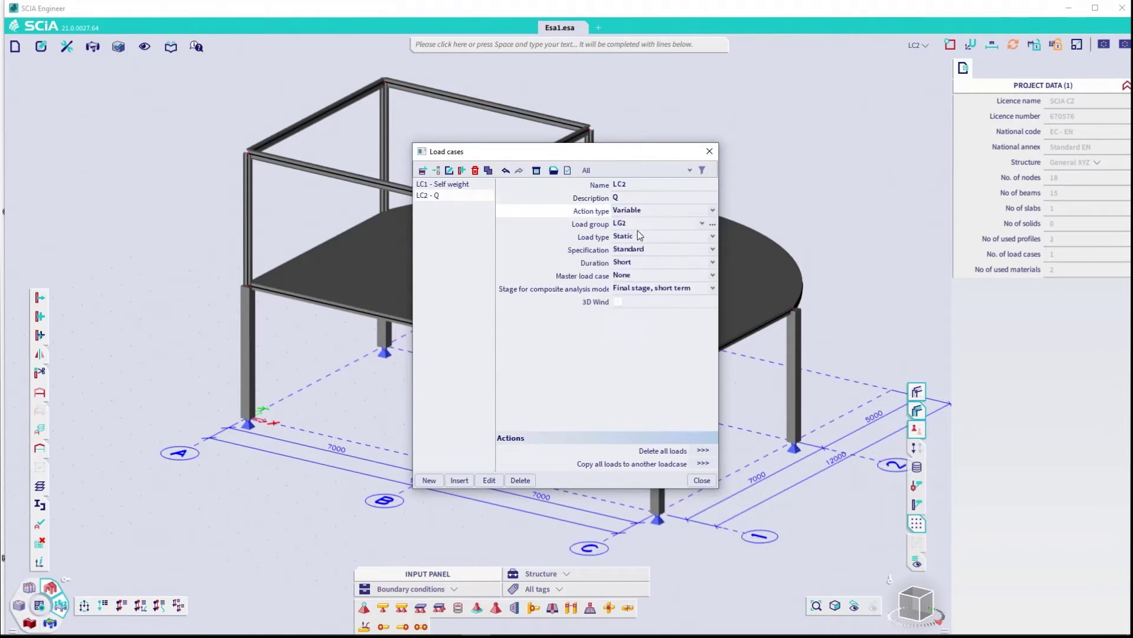
left_click(702, 480)
Apply a surface load on the curved slab and show the ULS/SLS load combinations.
left_click(562, 574)
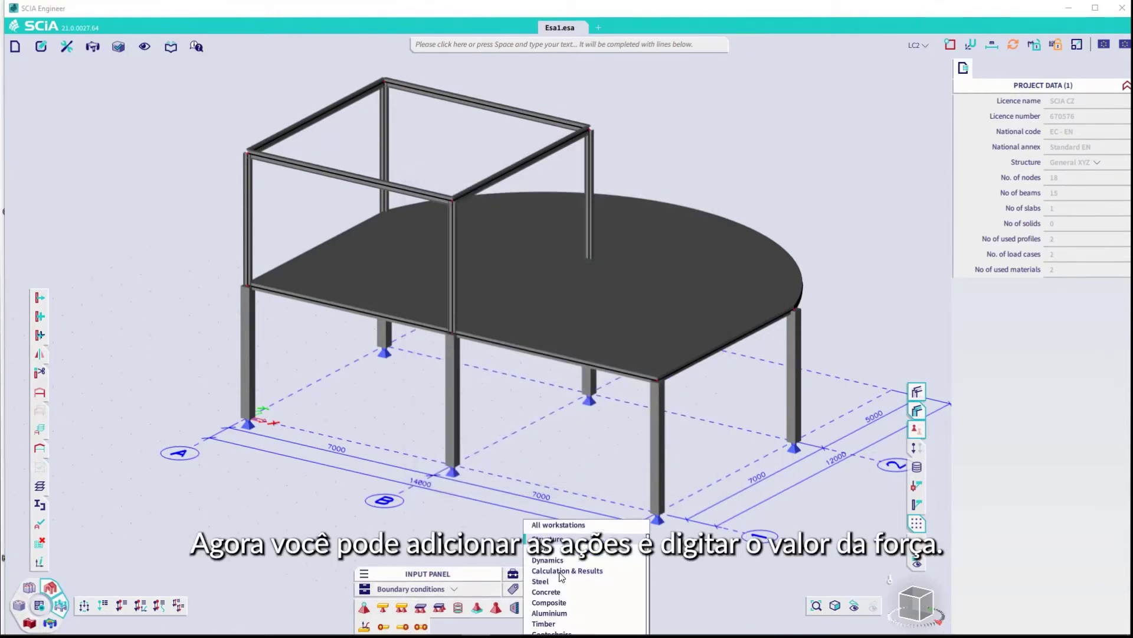
left_click(549, 626)
left_click(529, 592)
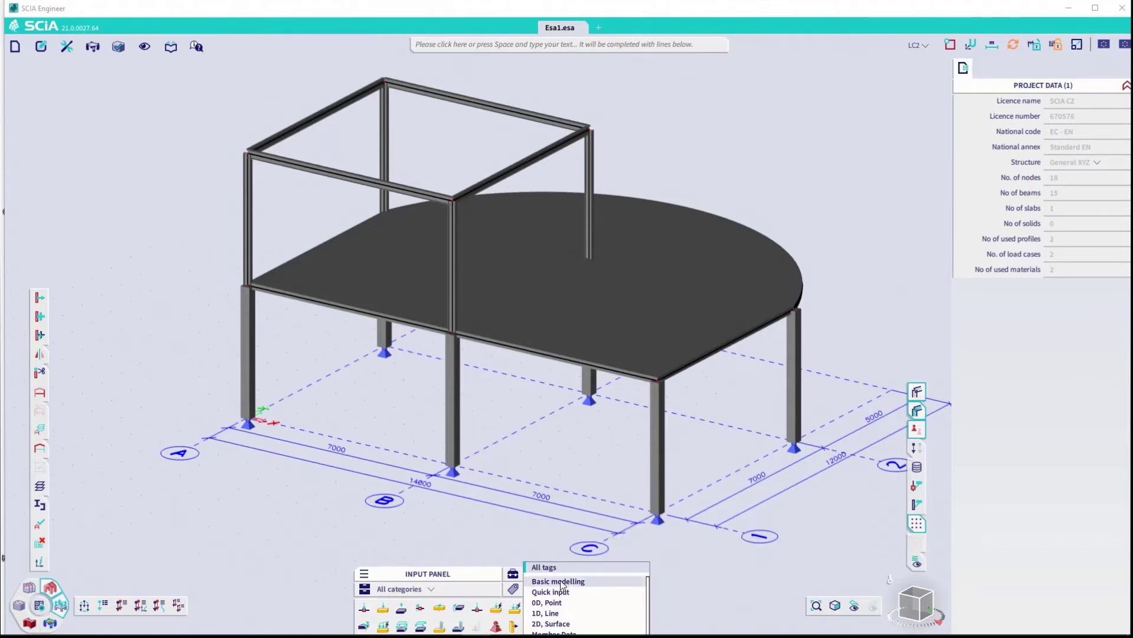
left_click(596, 614)
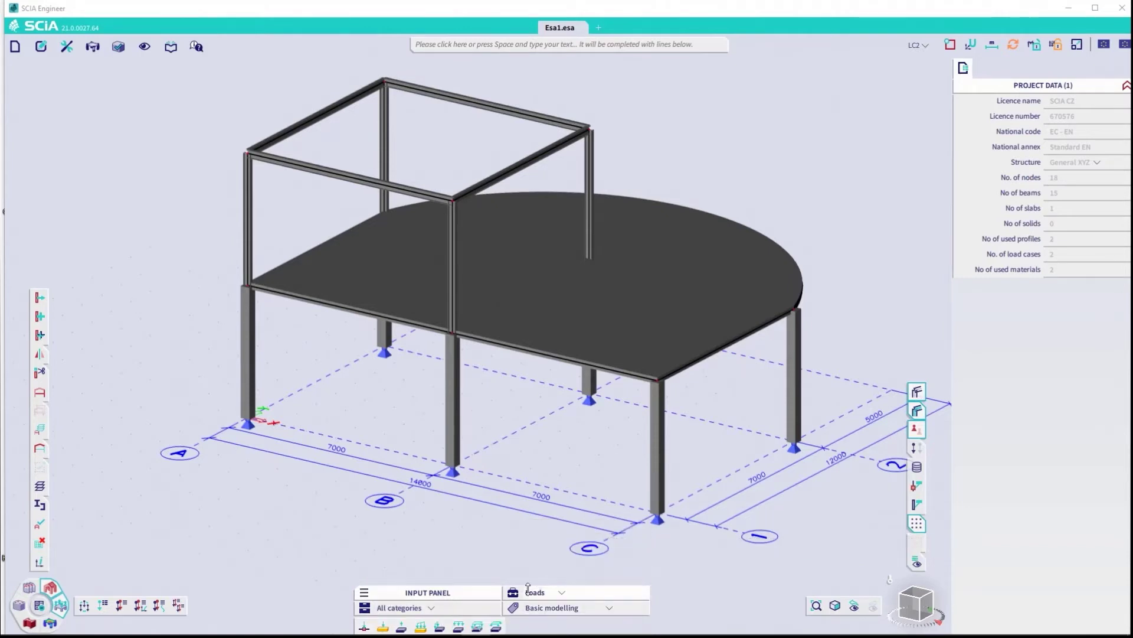
left_click(480, 627)
left_click(719, 429)
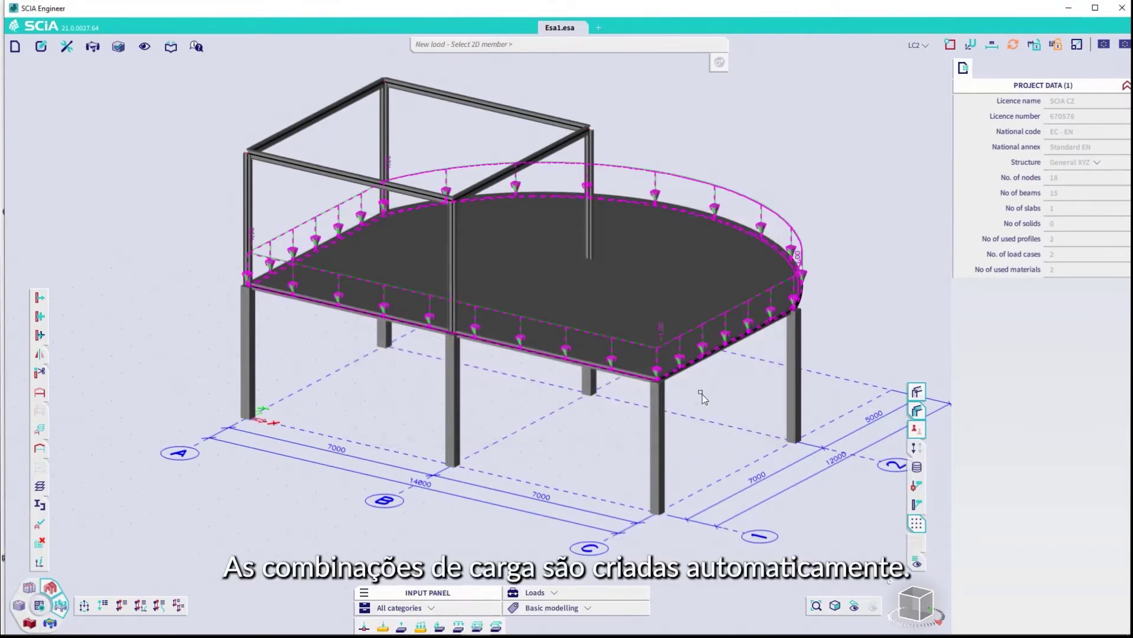
key("Escape")
left_click(122, 605)
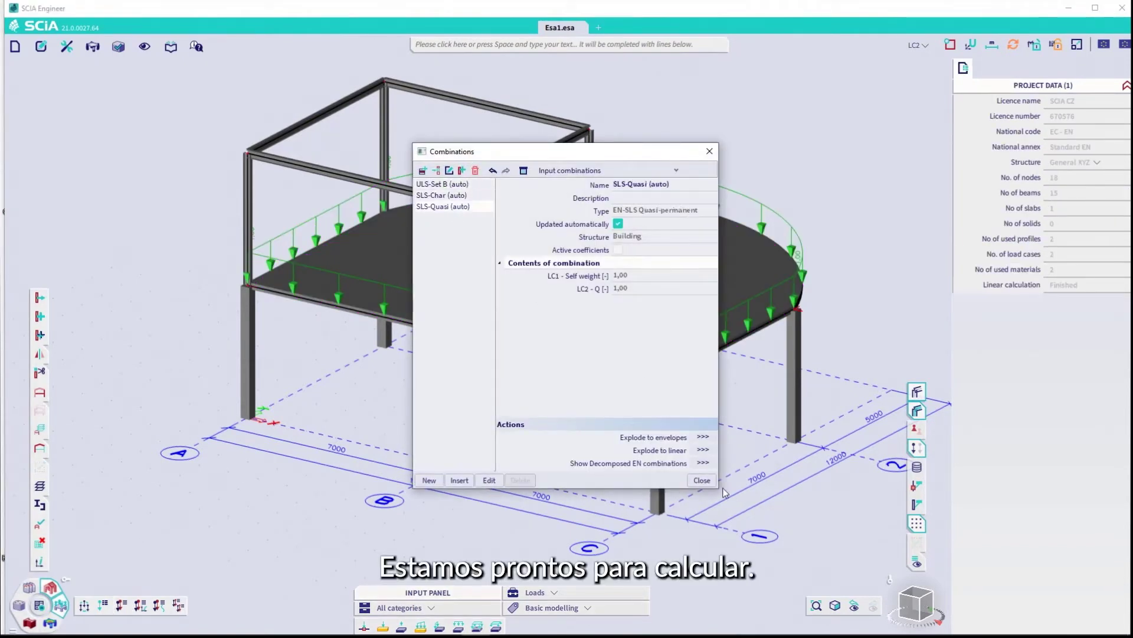
Adjust the average 2D mesh element size and run the linear FE analysis.
left_click(703, 481)
left_click(60, 605)
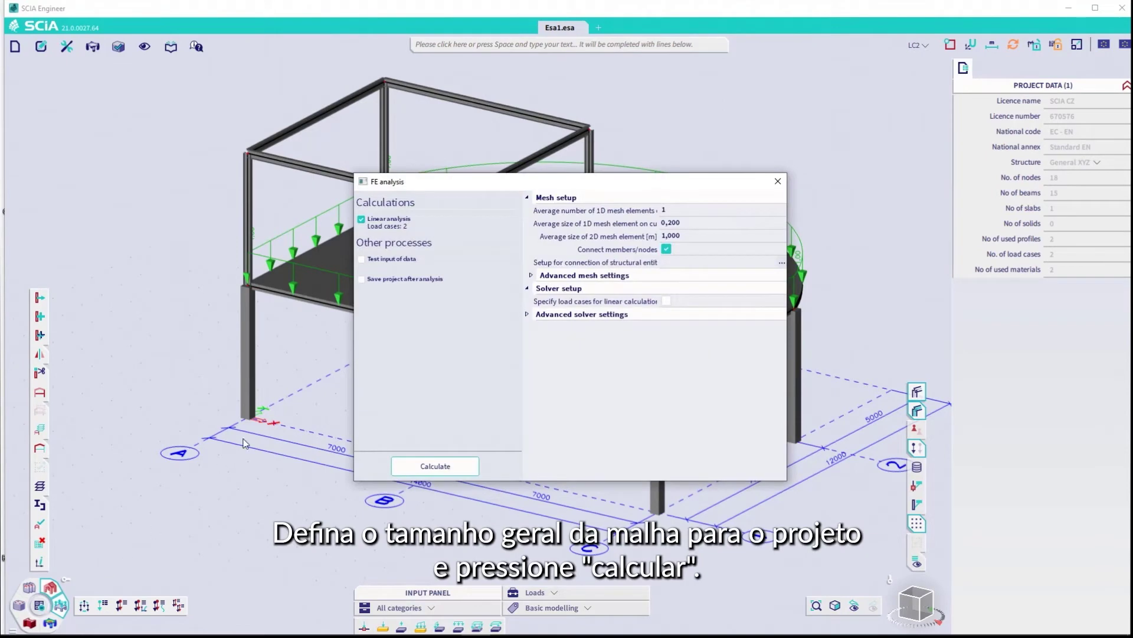
left_click(696, 237)
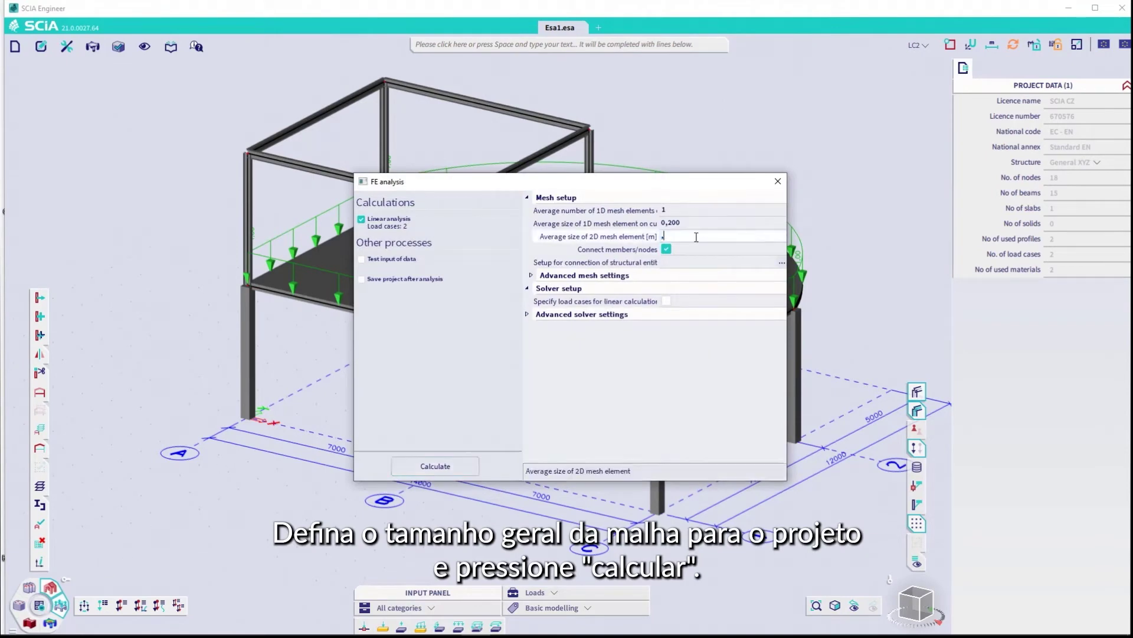
left_click(430, 468)
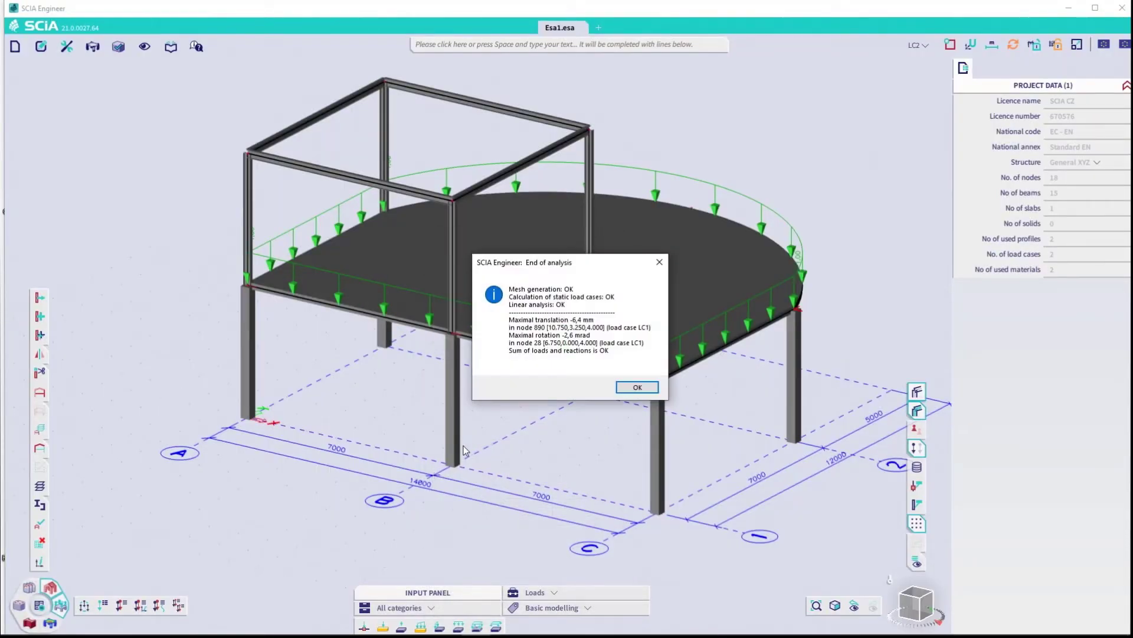
Display 3D displacement contours with load arrows hidden, then preview the results report.
left_click(633, 388)
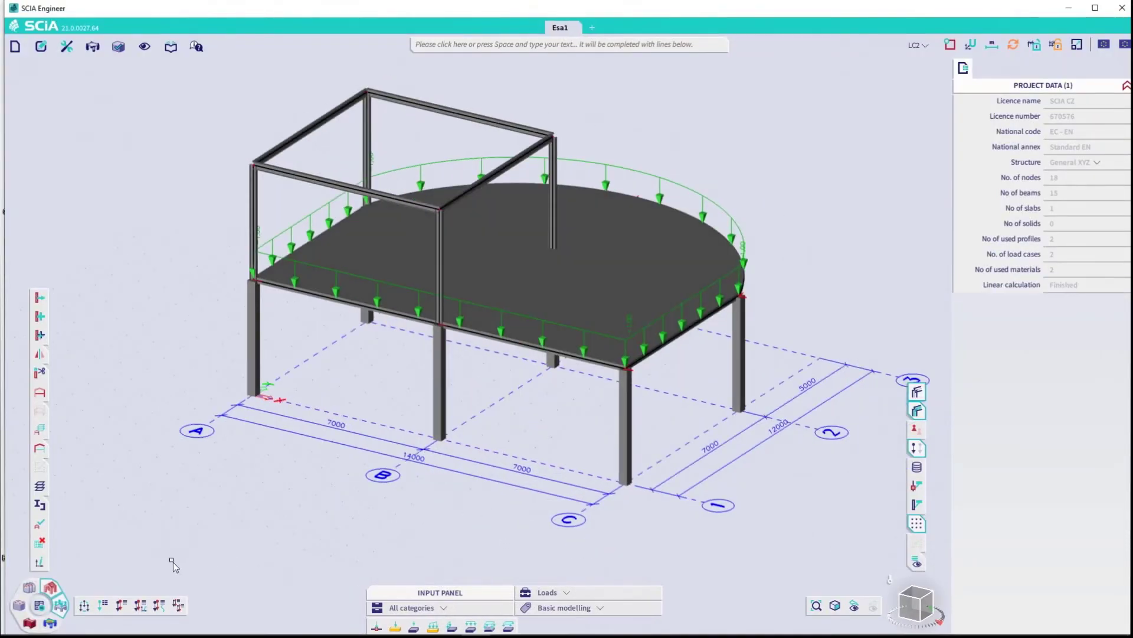
left_click(51, 624)
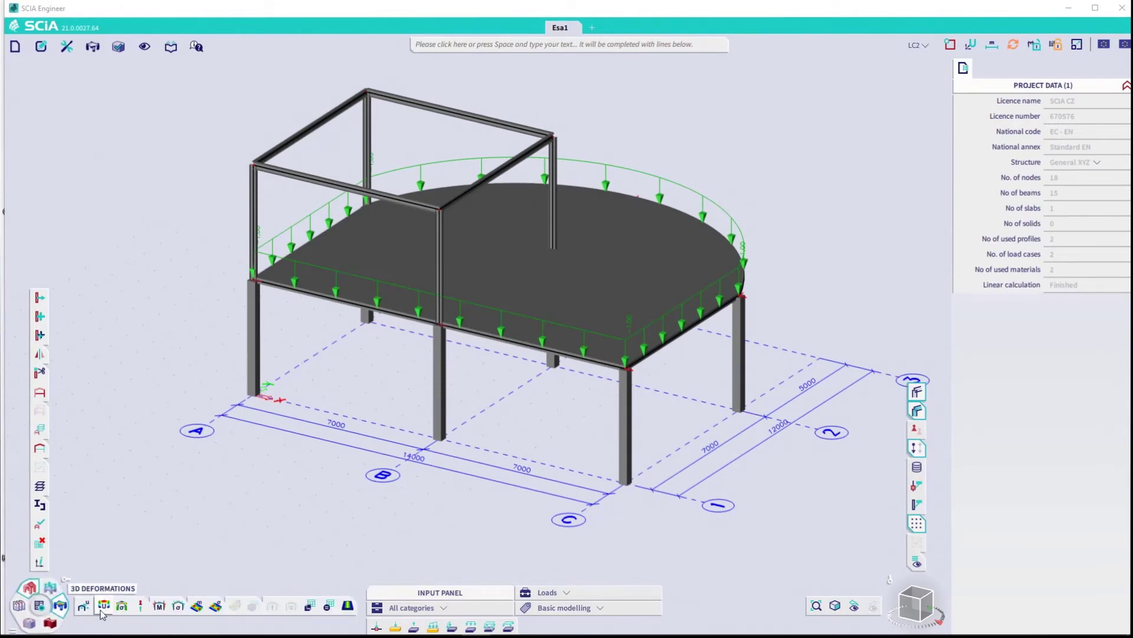
left_click(104, 606)
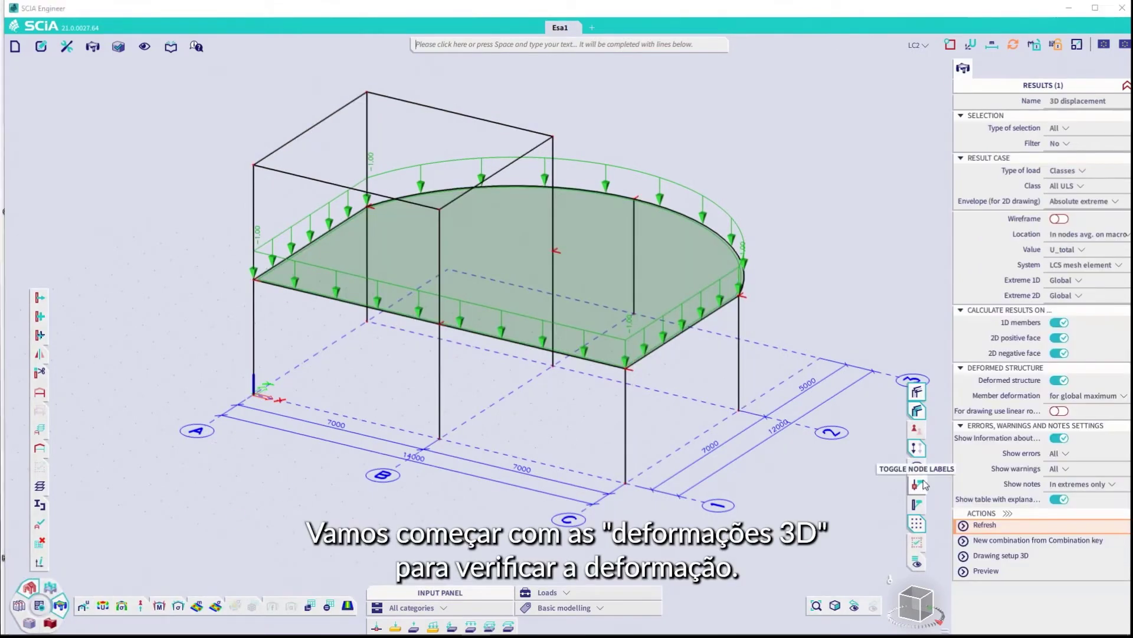
left_click(916, 449)
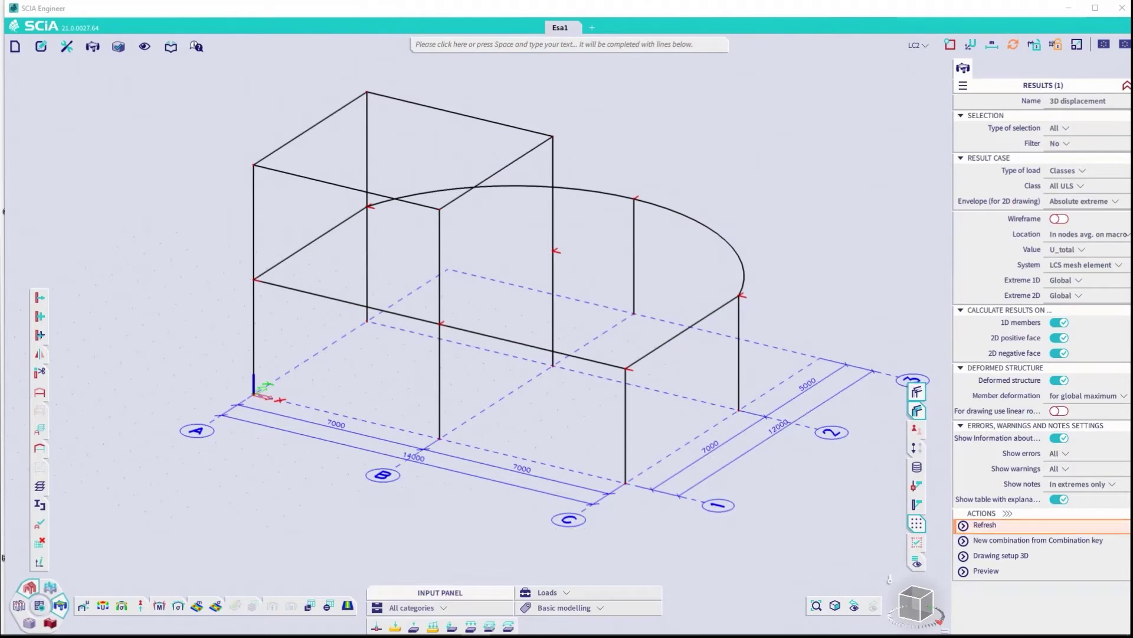
left_click(1011, 47)
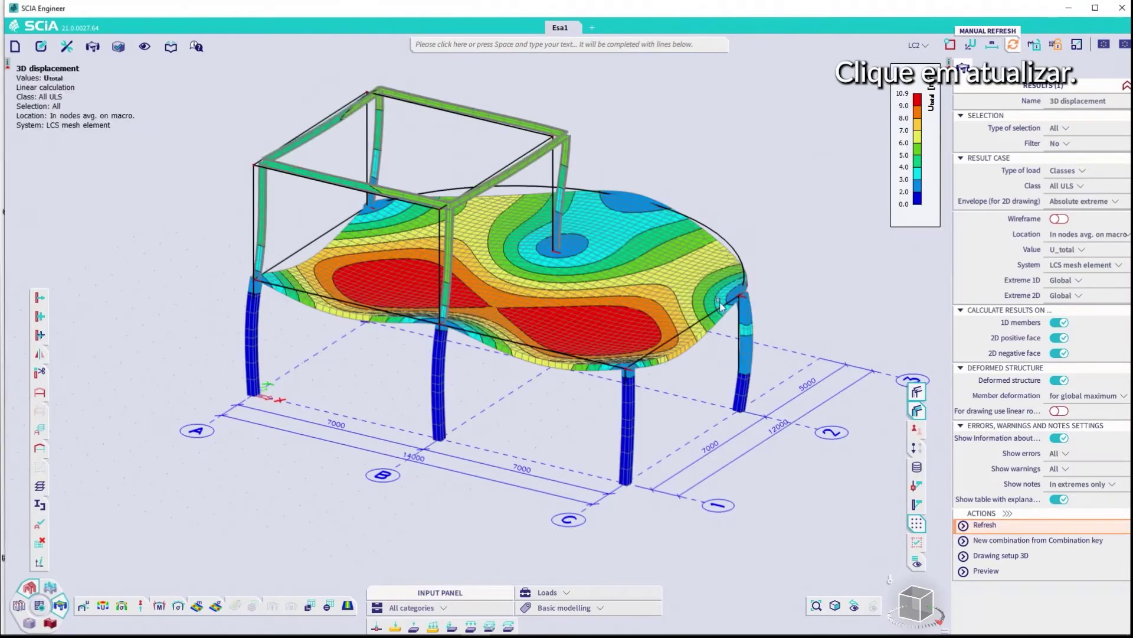
left_click(983, 570)
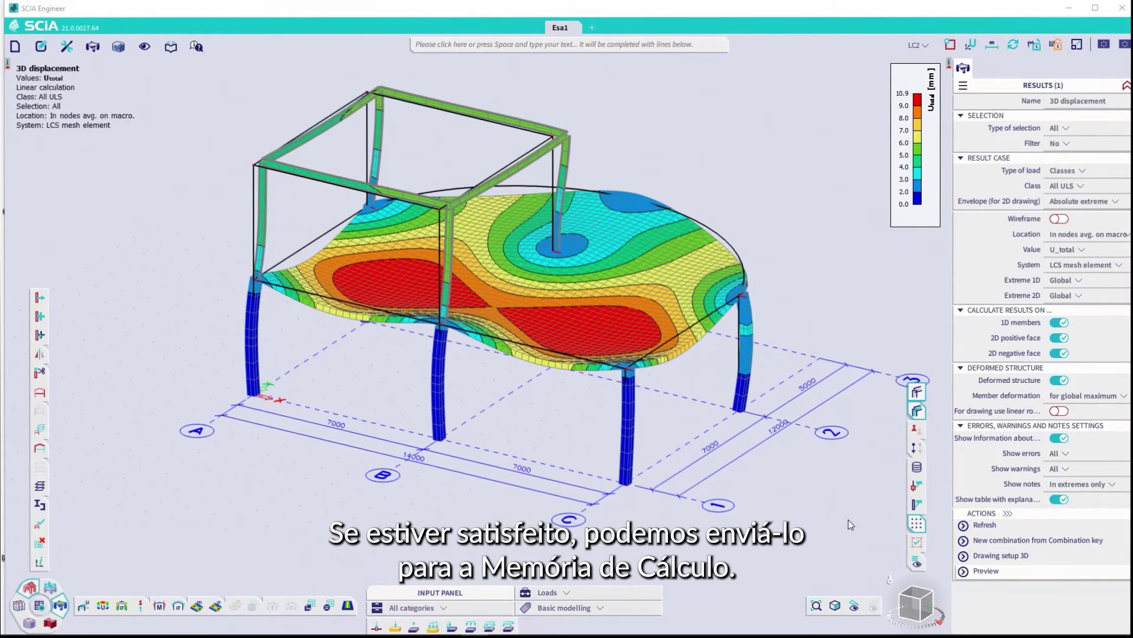
left_click_drag(381, 249, 381, 454)
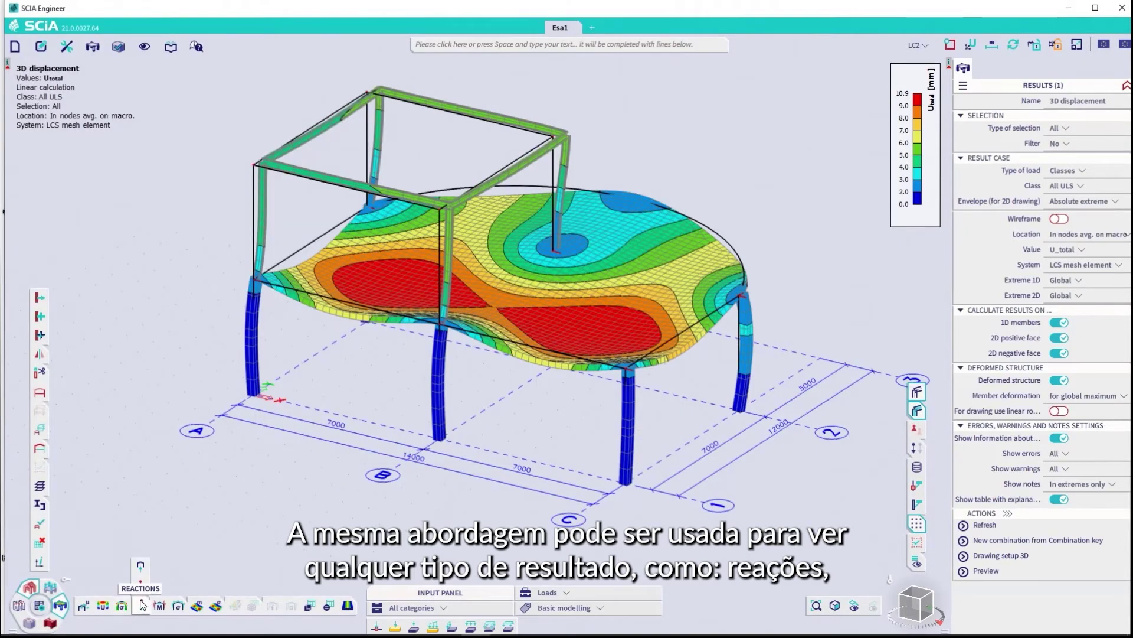
Show support reactions Rz, member My diagrams, then slab mx 2D internal forces.
left_click(142, 607)
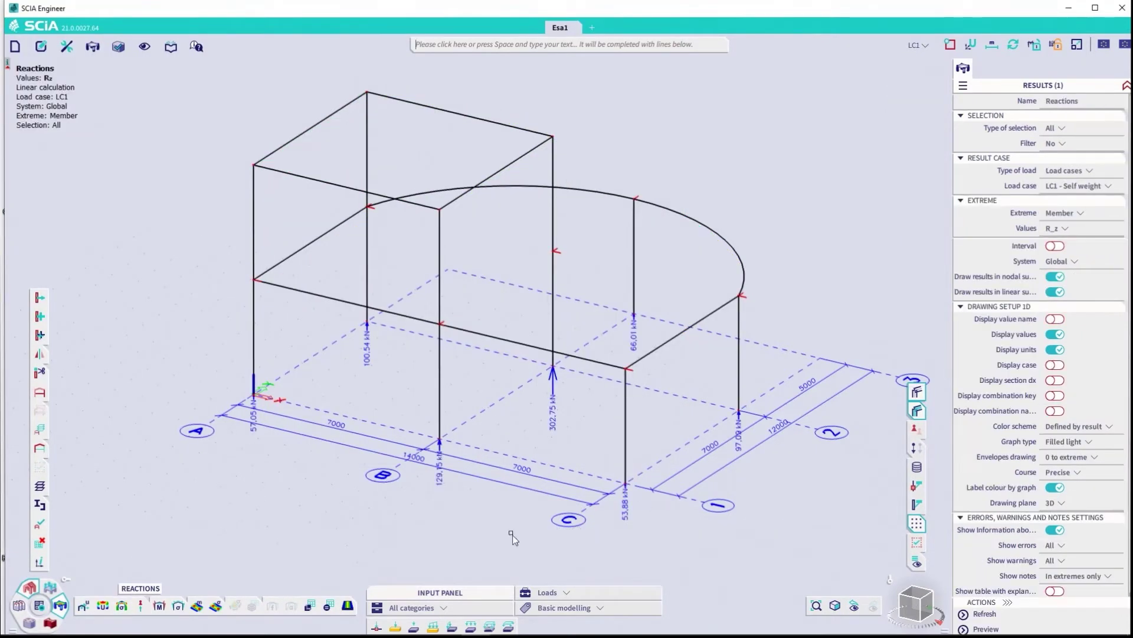
left_click(164, 607)
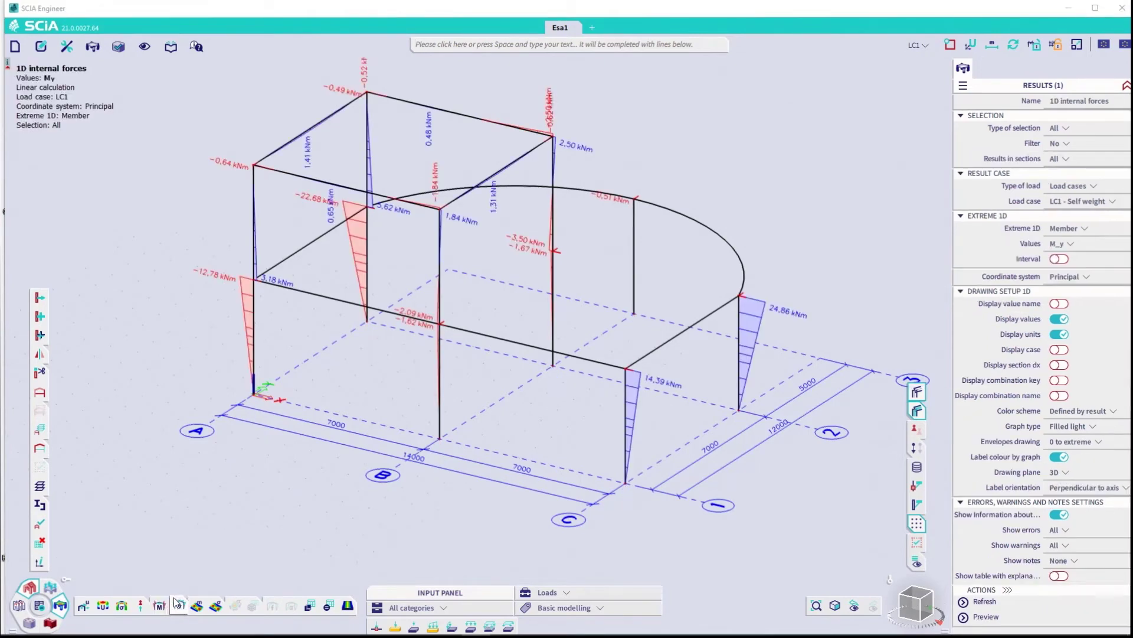
left_click(198, 605)
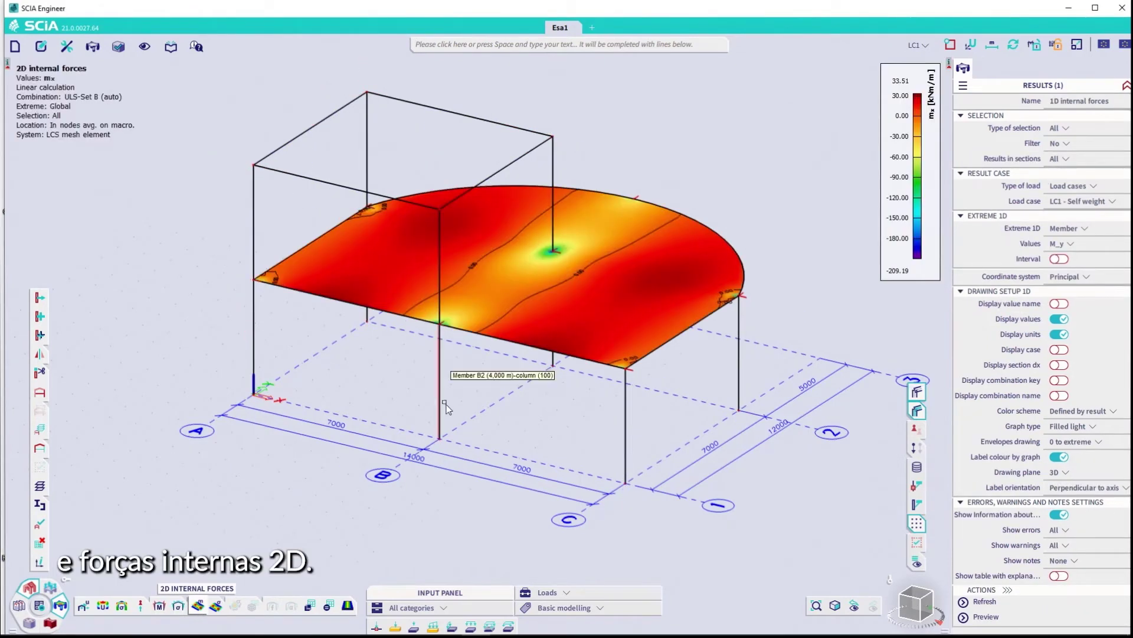
right_click_drag(586, 413, 531, 412, "ctrl")
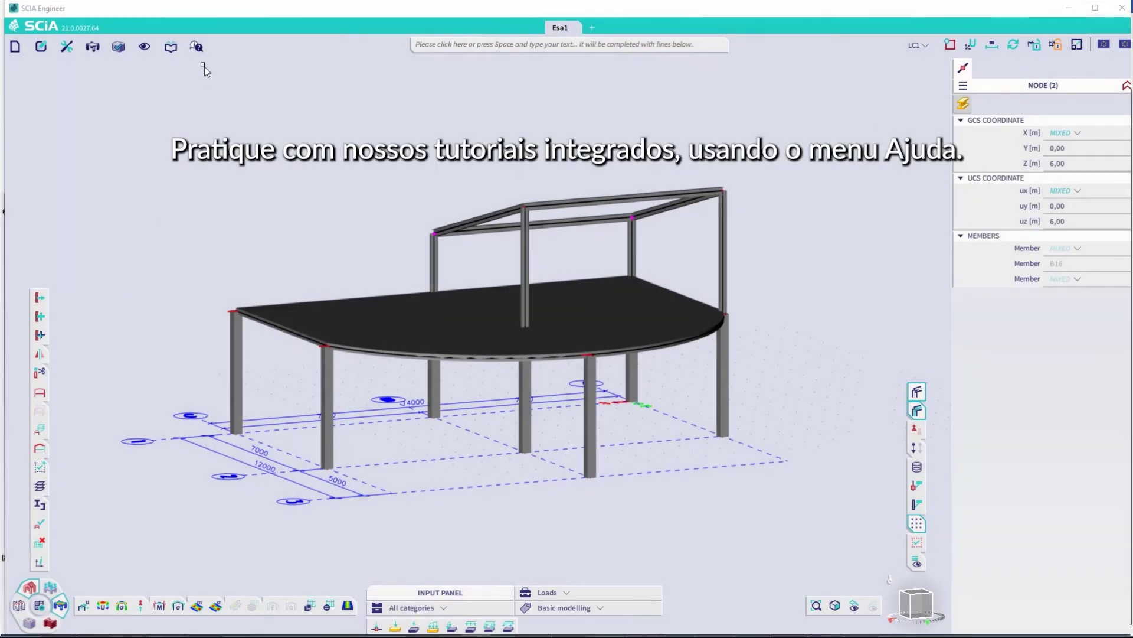
Show the Help menu's Tutorials list with the Concrete and Steel tutorials.
left_click(197, 46)
mouse_move(261, 79)
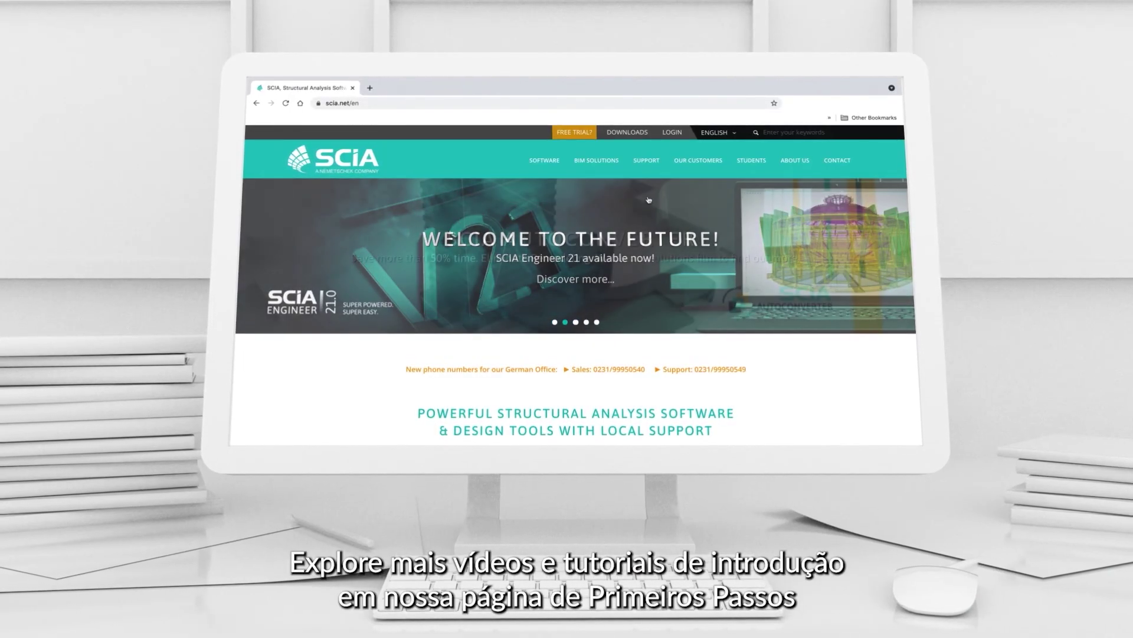
Go to Support > Getting Started and scroll the Learning Zone to its videos and webinars.
mouse_move(647, 161)
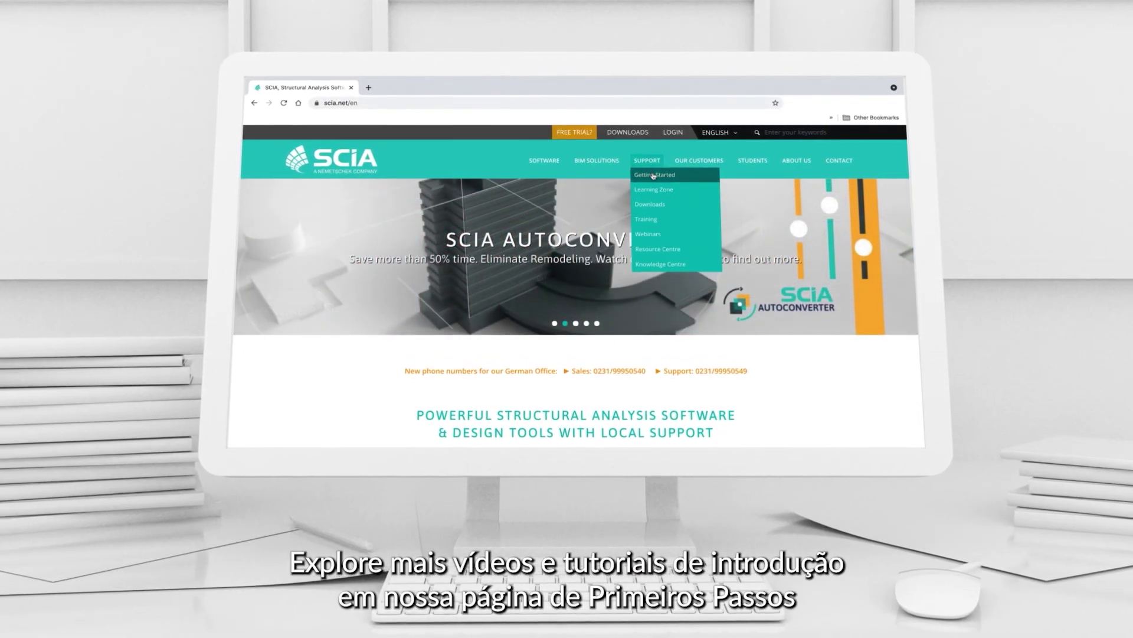
left_click(654, 175)
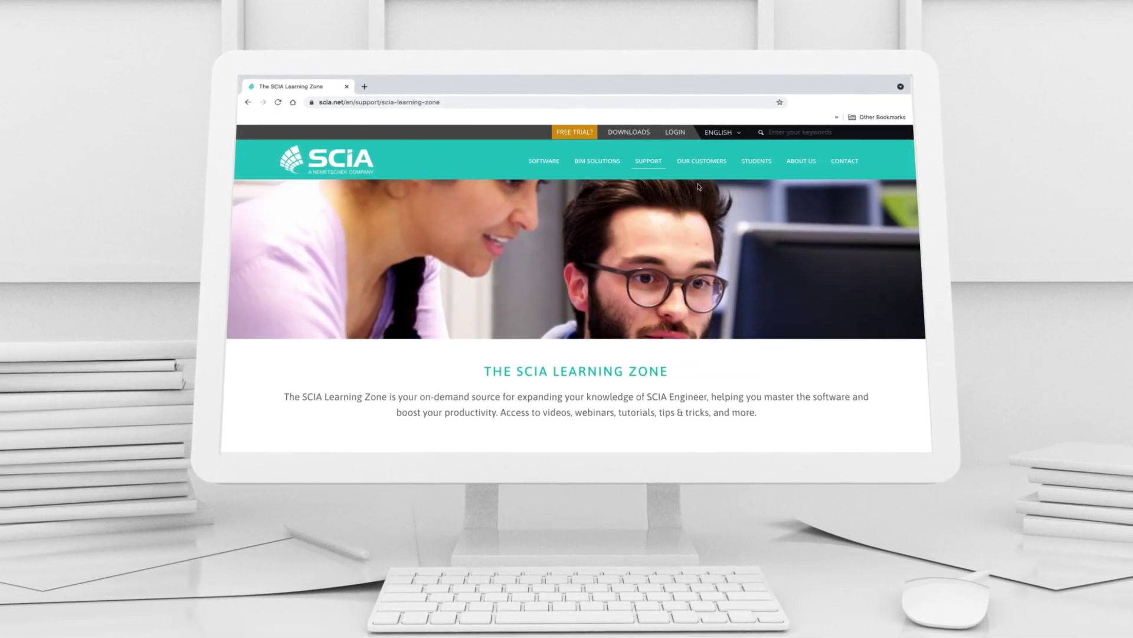
scroll(675, 238, "down", 5)
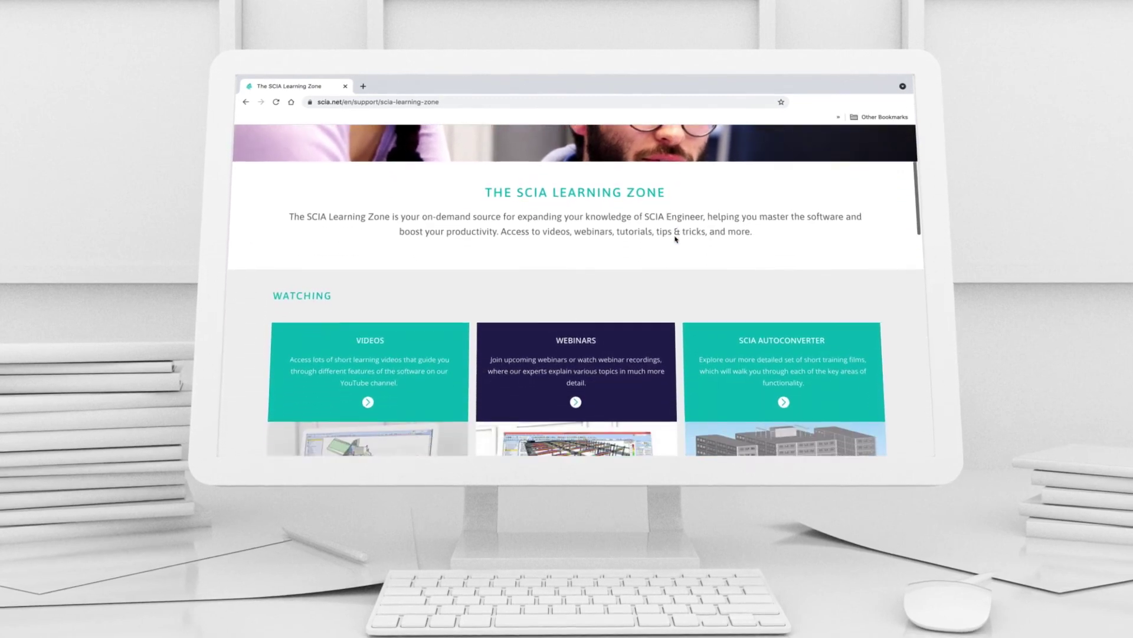
scroll(676, 240, "down", 4)
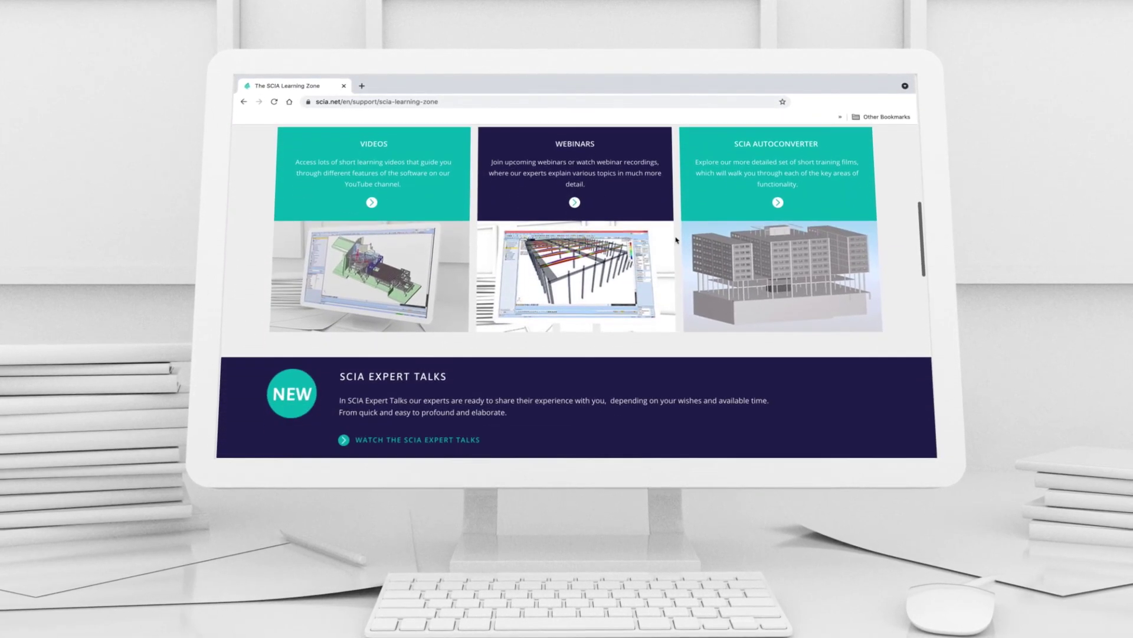